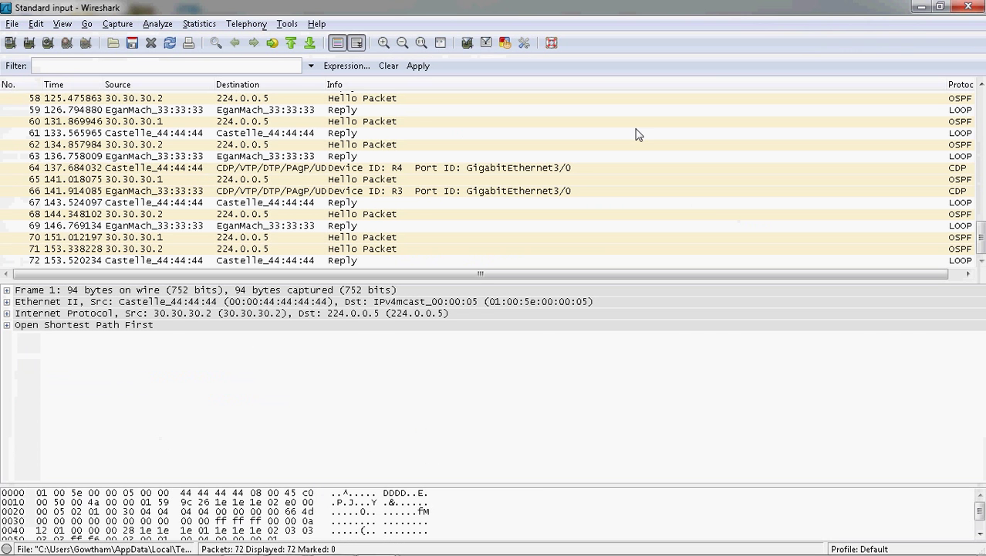
Close both Wireshark capture windows, discarding each with Quit without Saving.
{"action": "left_click", "coordinate": [969, 6]}
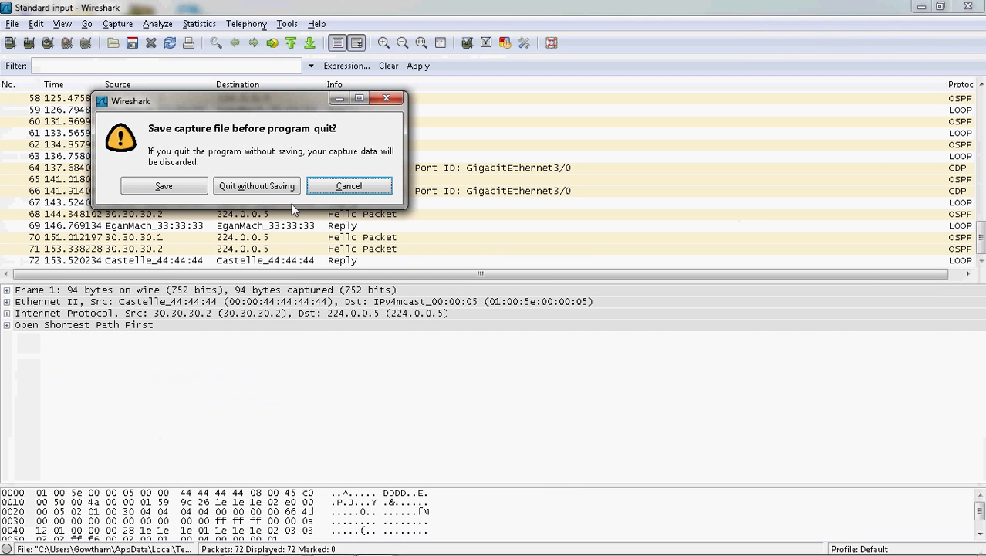
{"action": "left_click", "coordinate": [261, 186]}
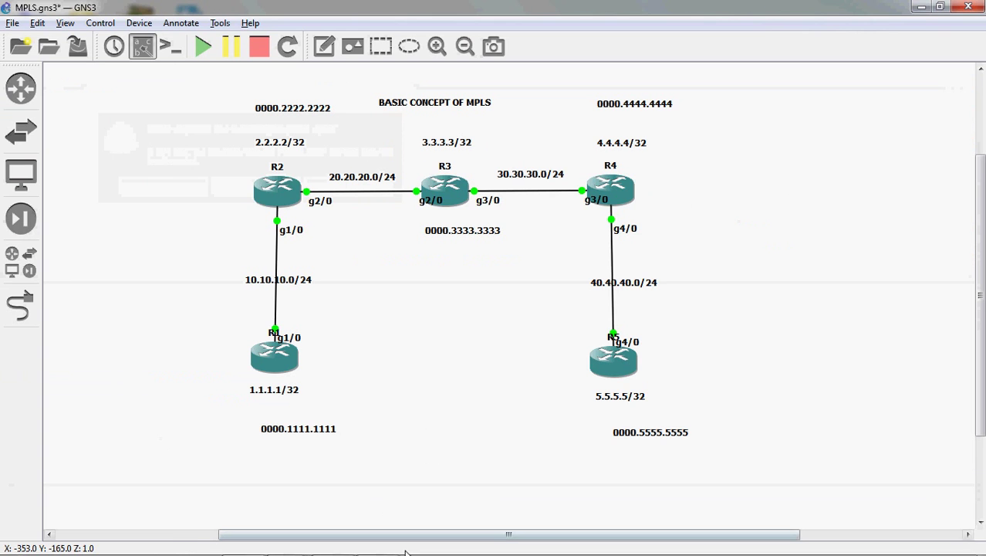
{"action": "left_click", "coordinate": [379, 541]}
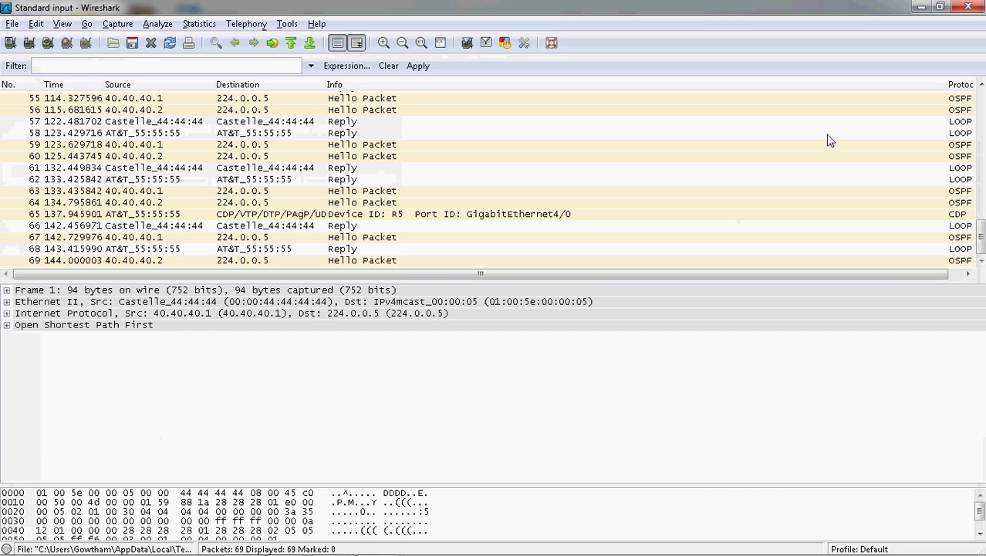
{"action": "left_click", "coordinate": [969, 7]}
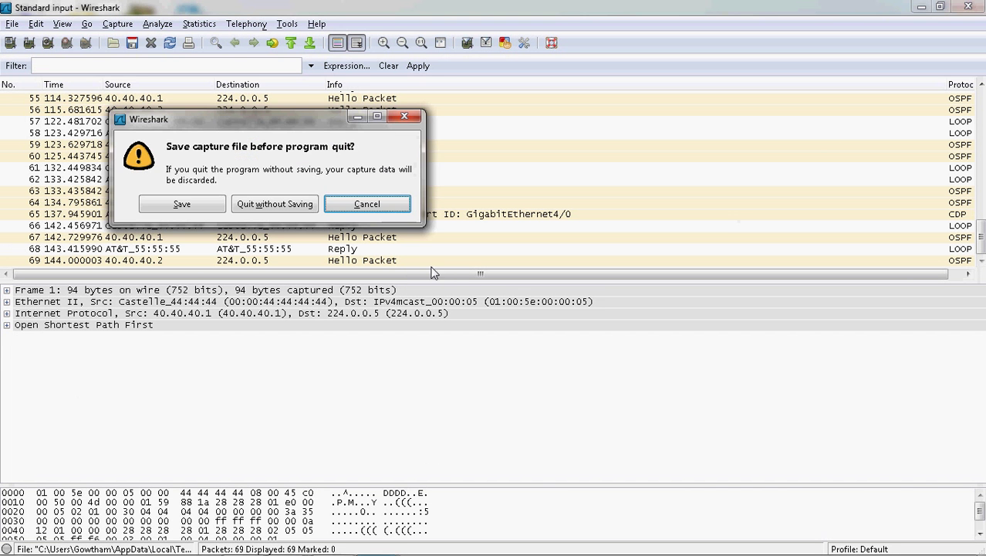
{"action": "left_click", "coordinate": [262, 205]}
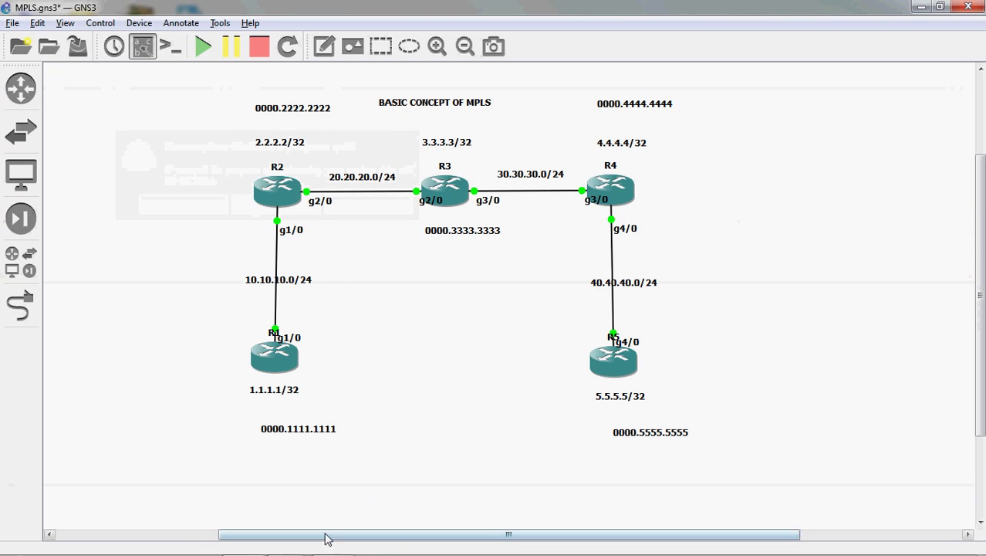
Enter global configuration mode on R1's console with conf t, then minimize the console.
{"action": "mouse_move", "coordinate": [335, 552]}
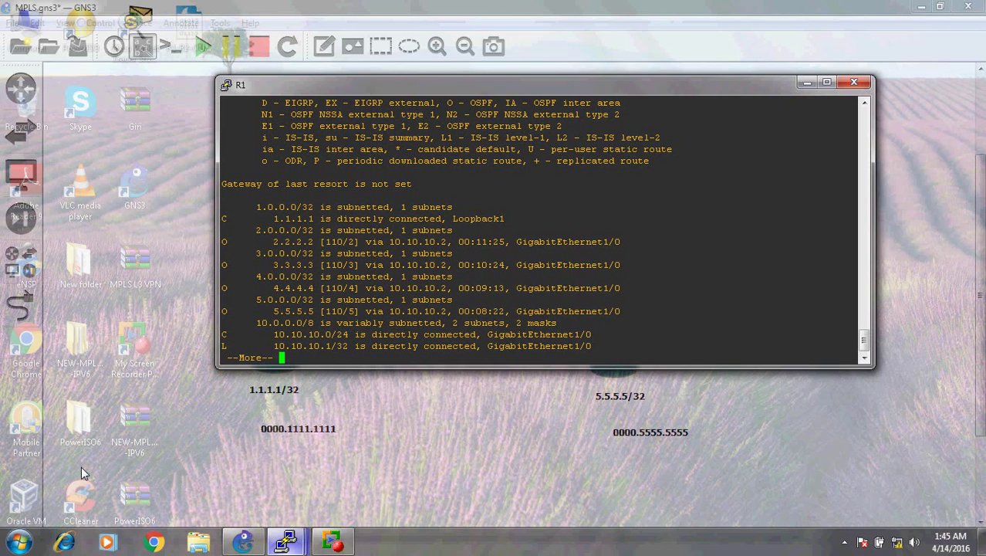
{"action": "left_click", "coordinate": [89, 474]}
{"action": "key", "text": "space"}
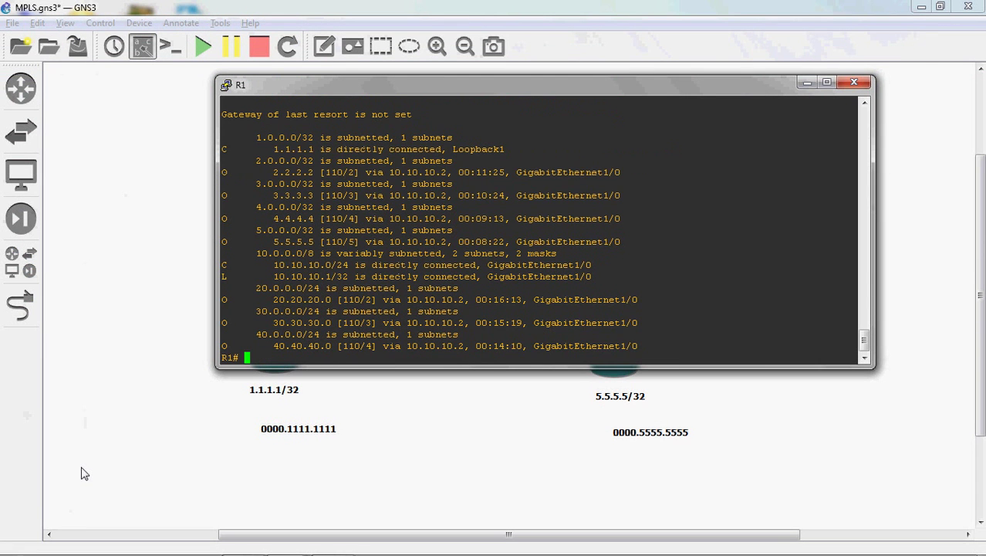
{"action": "key", "text": "BackSpace"}
{"action": "type", "text": "conf t"}
{"action": "key", "text": "Return"}
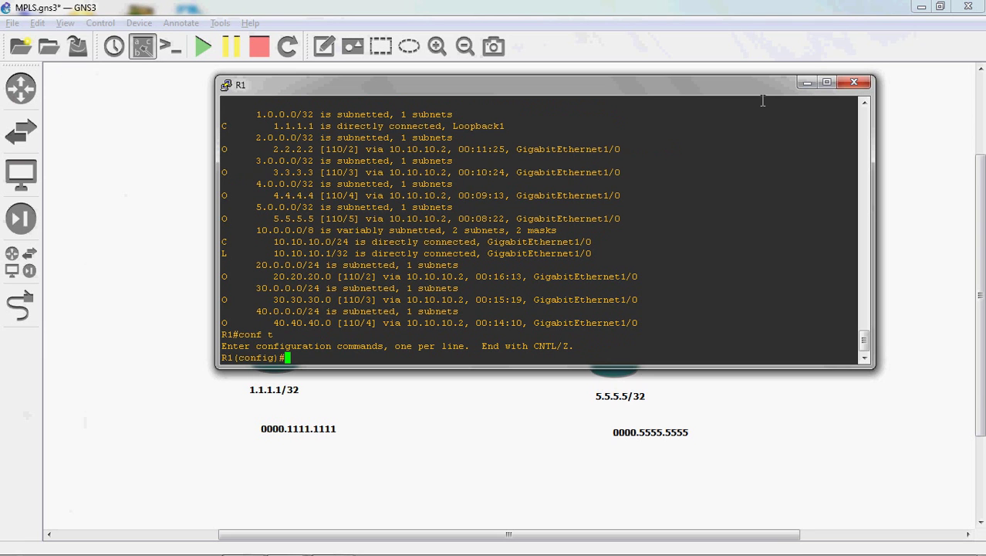
{"action": "left_click", "coordinate": [806, 82]}
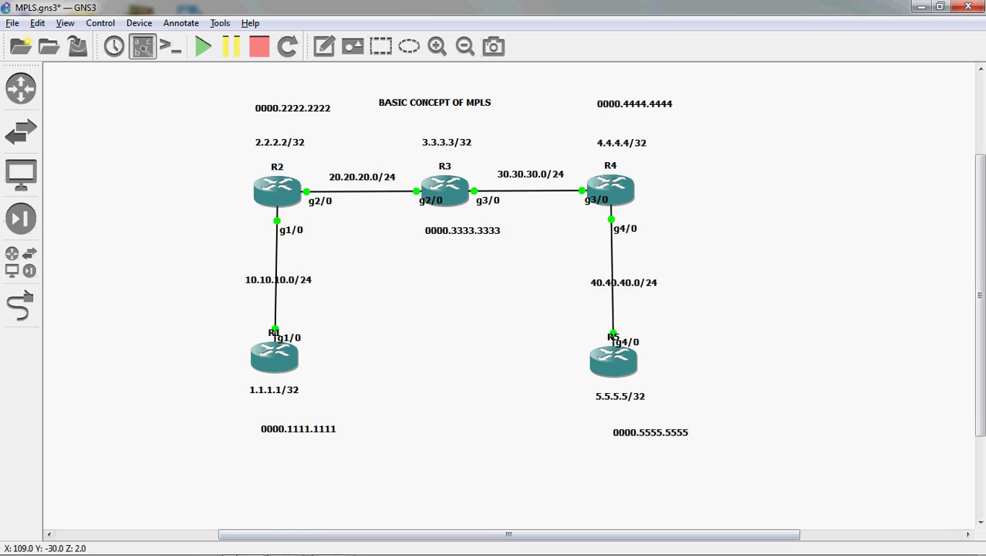
Enter 'mpls label range 1000 1999' and 'mpls ip' at R1's global configuration prompt.
{"action": "left_click", "coordinate": [286, 542]}
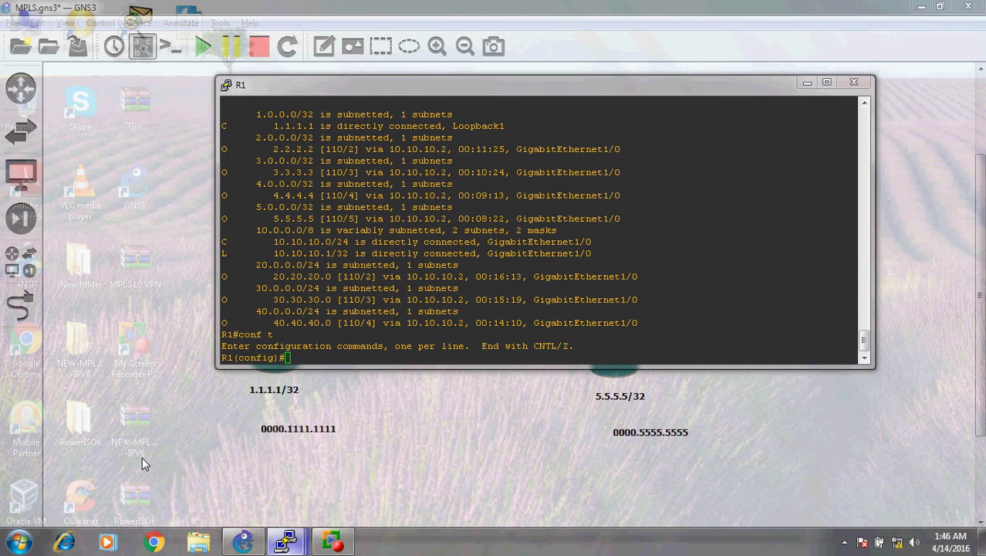
{"action": "left_click", "coordinate": [142, 457]}
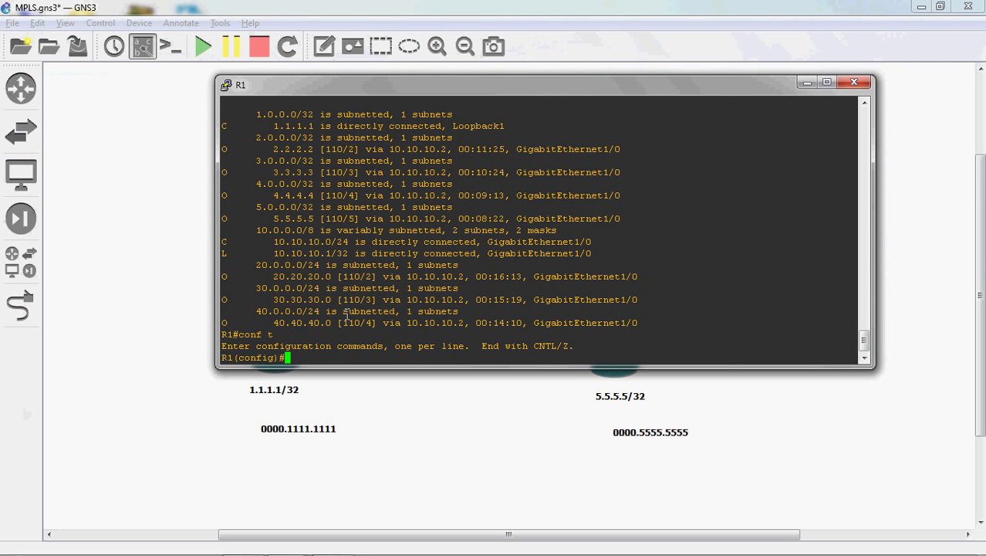
{"action": "type", "text": "mpls"}
{"action": "left_click_drag", "start_coordinate": [419, 87], "coordinate": [405, 68]}
{"action": "type", "text": "label range "}
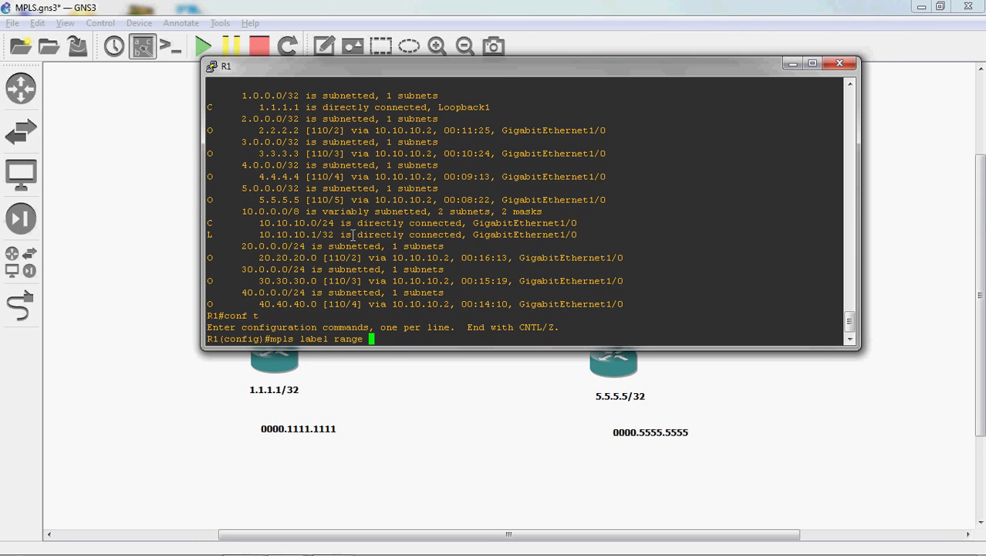
{"action": "type", "text": "1000 1999"}
{"action": "key", "text": "Return"}
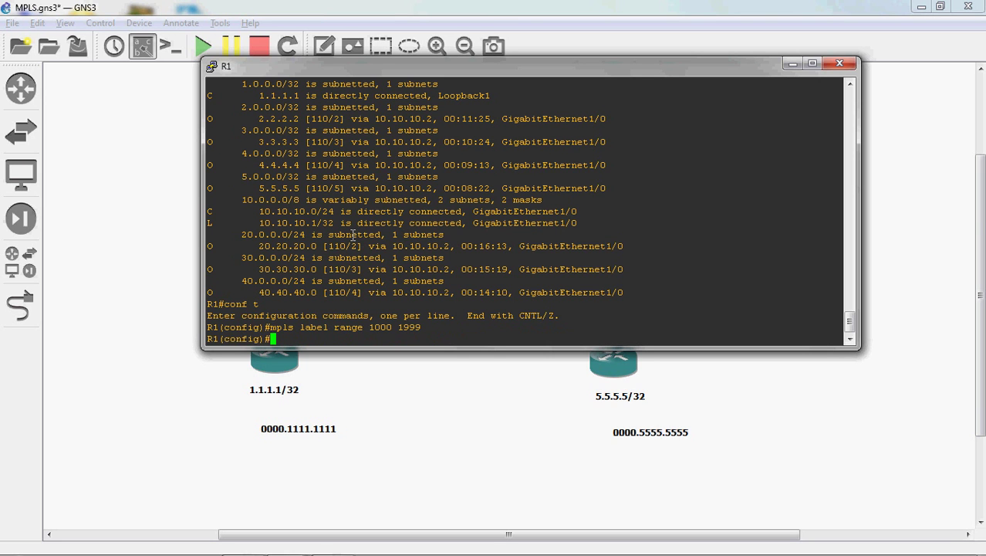
{"action": "type", "text": "mpls ip"}
{"action": "key", "text": "Return"}
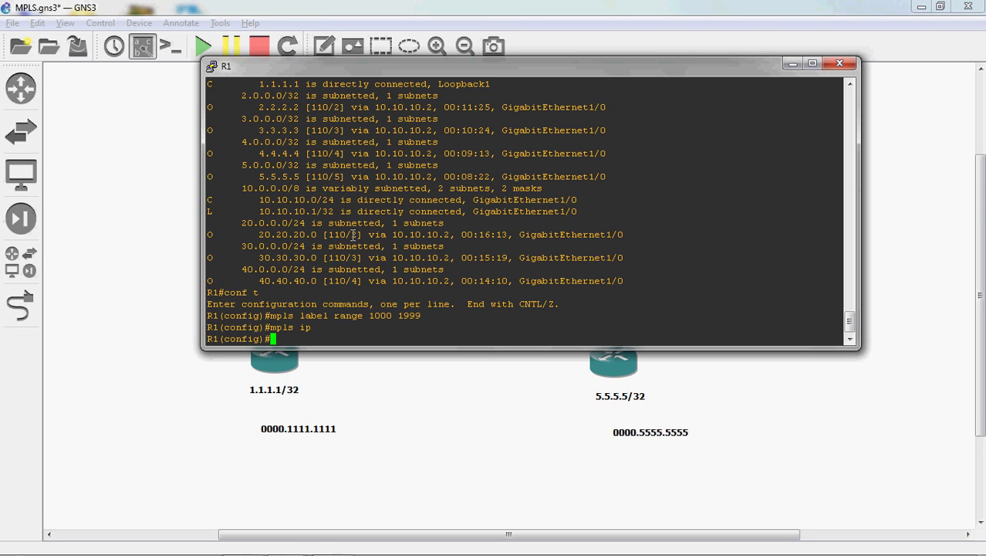
Start a Wireshark capture on the R1–R2 link at R1's GigabitEthernet1/0.
{"action": "left_click", "coordinate": [421, 399]}
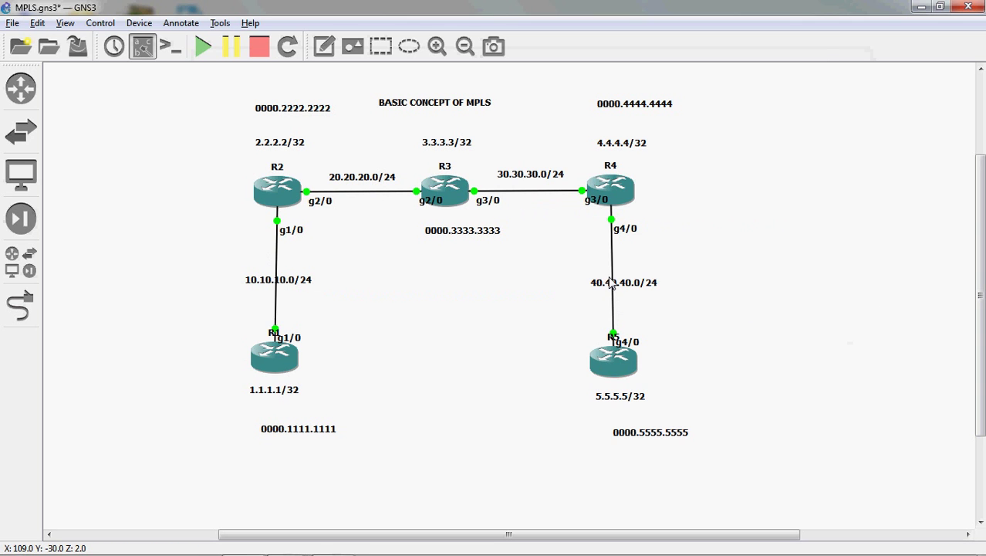
{"action": "right_click", "coordinate": [277, 265]}
{"action": "left_click", "coordinate": [303, 268]}
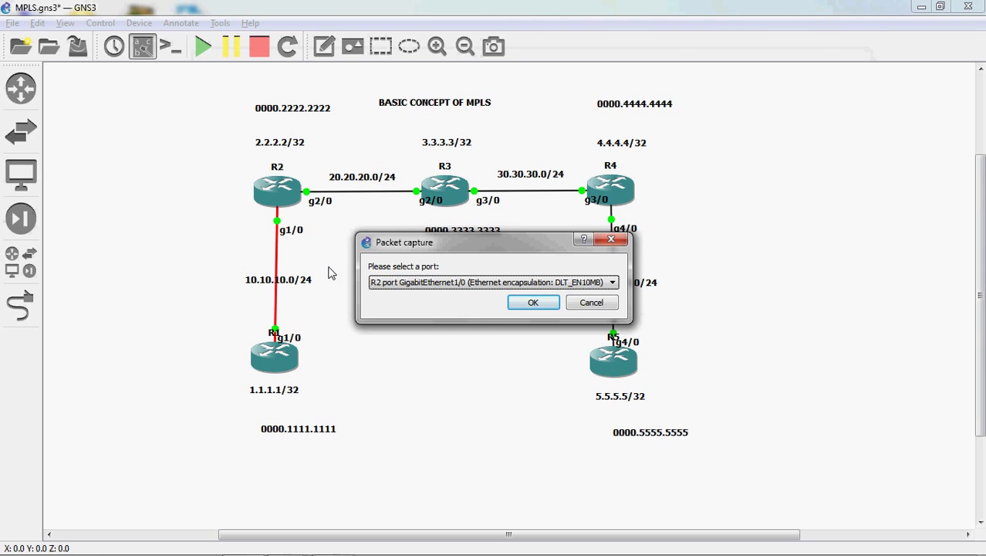
{"action": "left_click", "coordinate": [491, 283]}
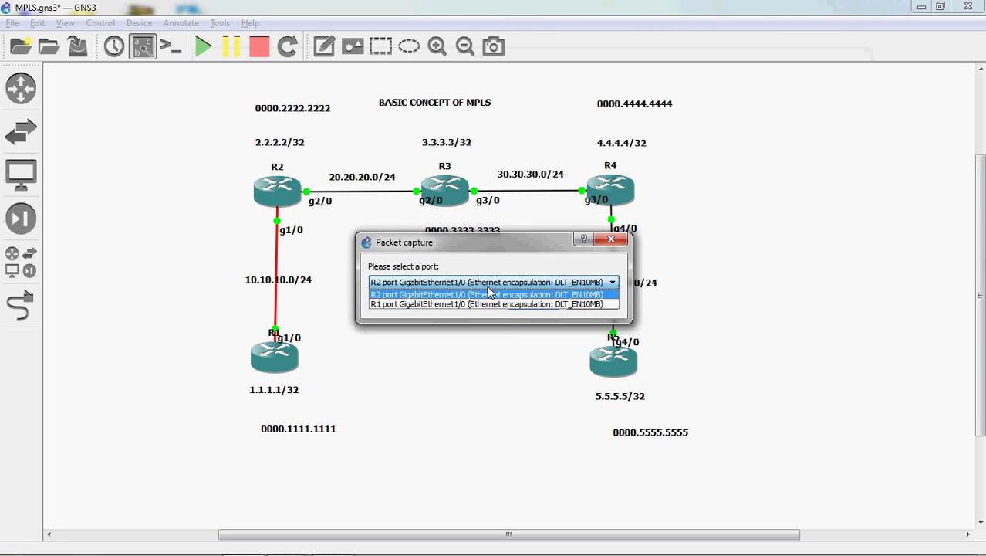
{"action": "left_click", "coordinate": [488, 305]}
{"action": "left_click", "coordinate": [529, 304]}
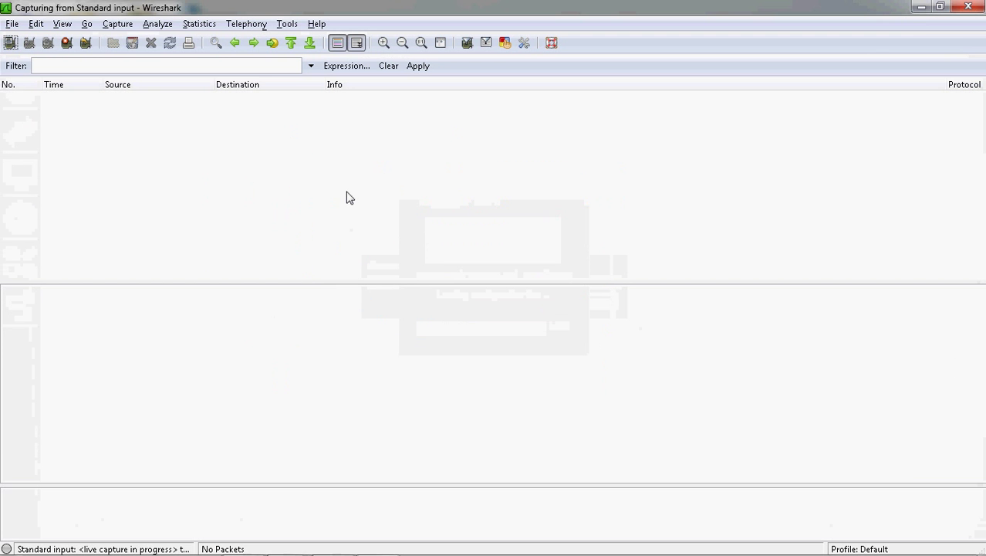
{"action": "left_click", "coordinate": [920, 7]}
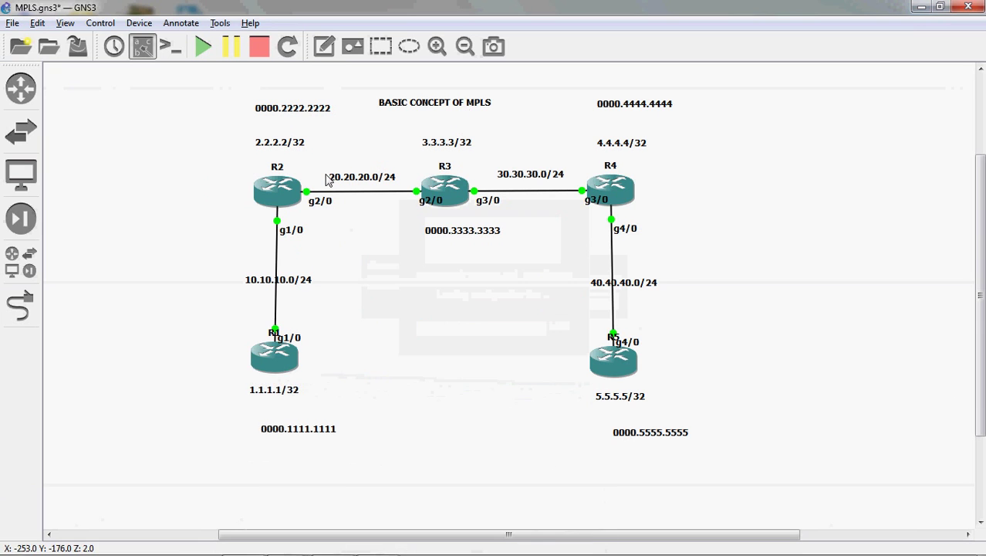
Start captures on the R2–R3 and R3–R4 links at R3's GigabitEthernet2/0 and GigabitEthernet3/0.
{"action": "right_click", "coordinate": [353, 194]}
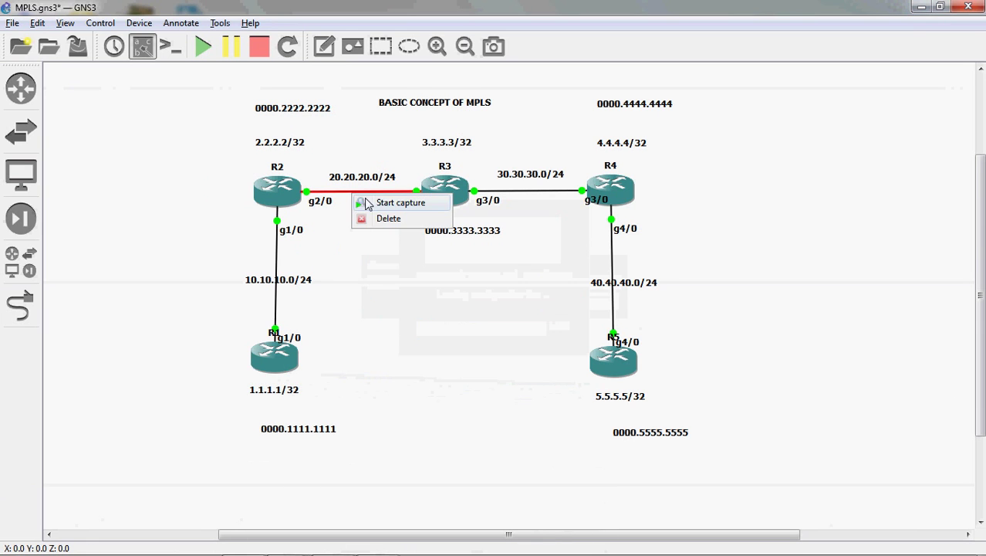
{"action": "left_click", "coordinate": [382, 201]}
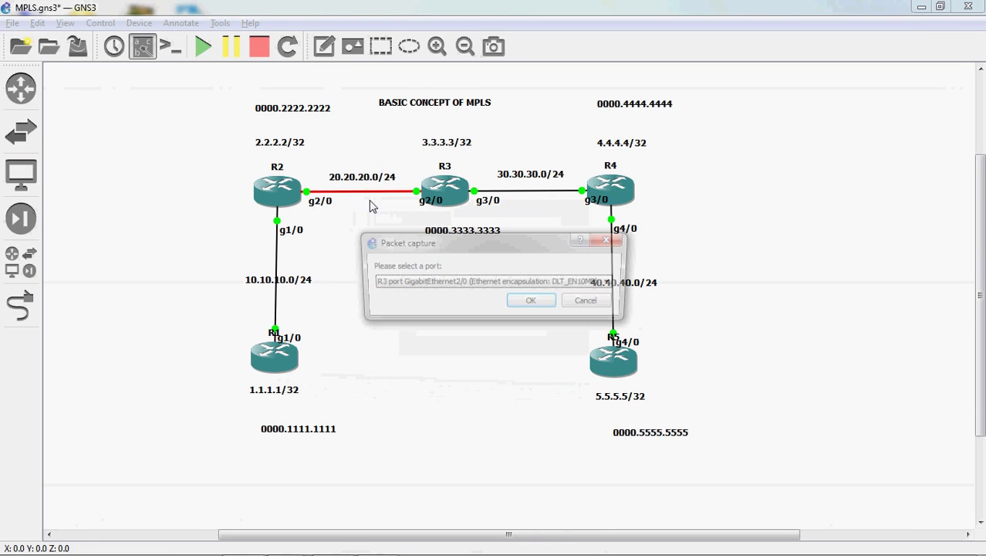
{"action": "left_click", "coordinate": [527, 301]}
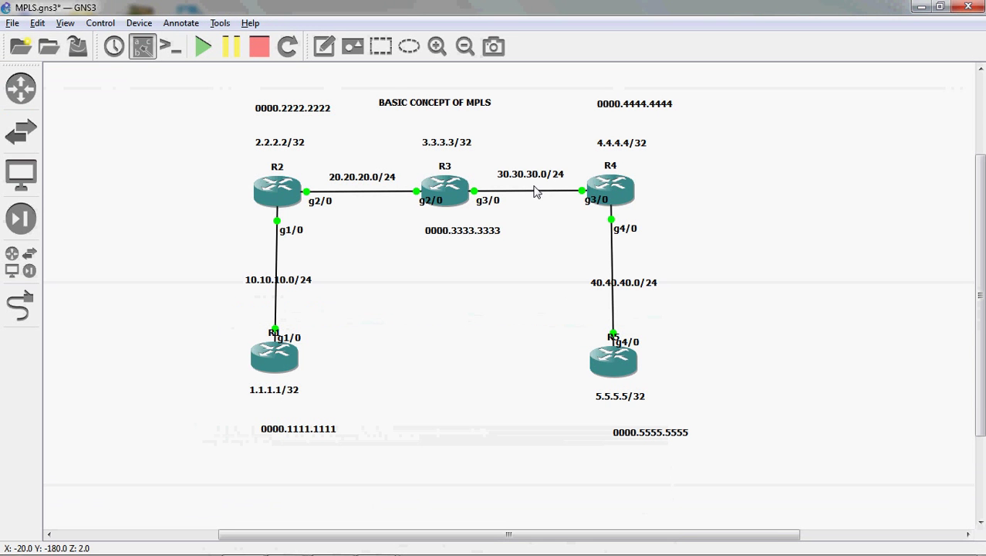
{"action": "right_click", "coordinate": [524, 192]}
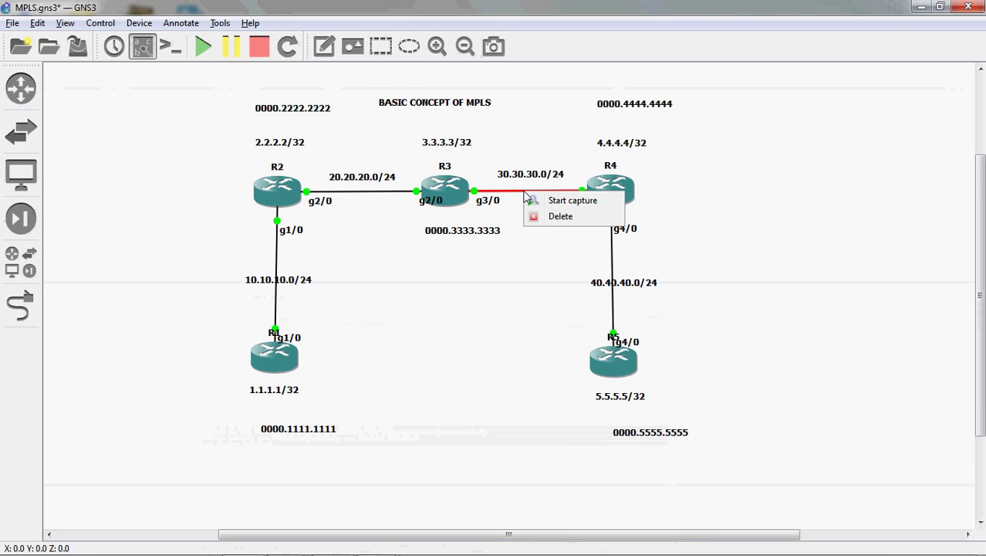
{"action": "left_click", "coordinate": [539, 199]}
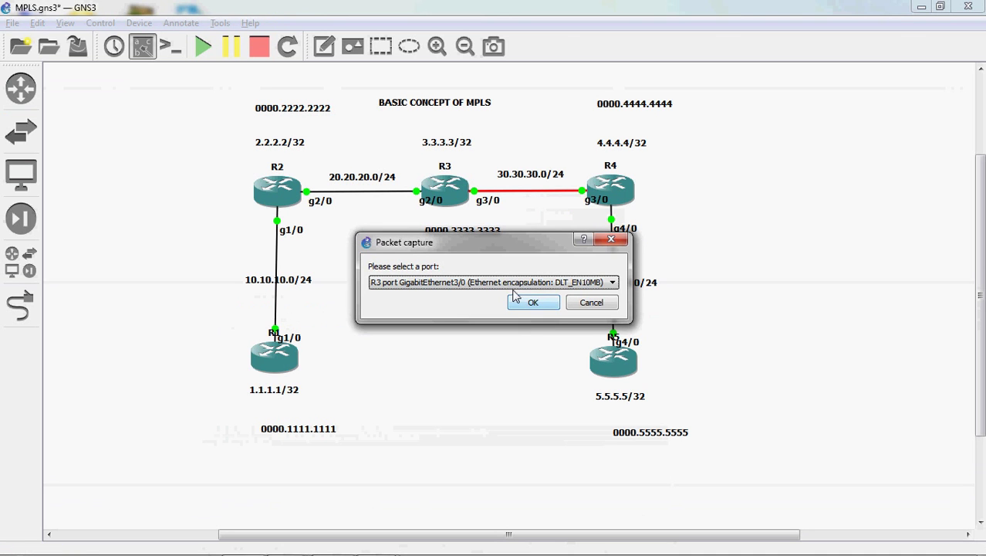
{"action": "left_click", "coordinate": [532, 303]}
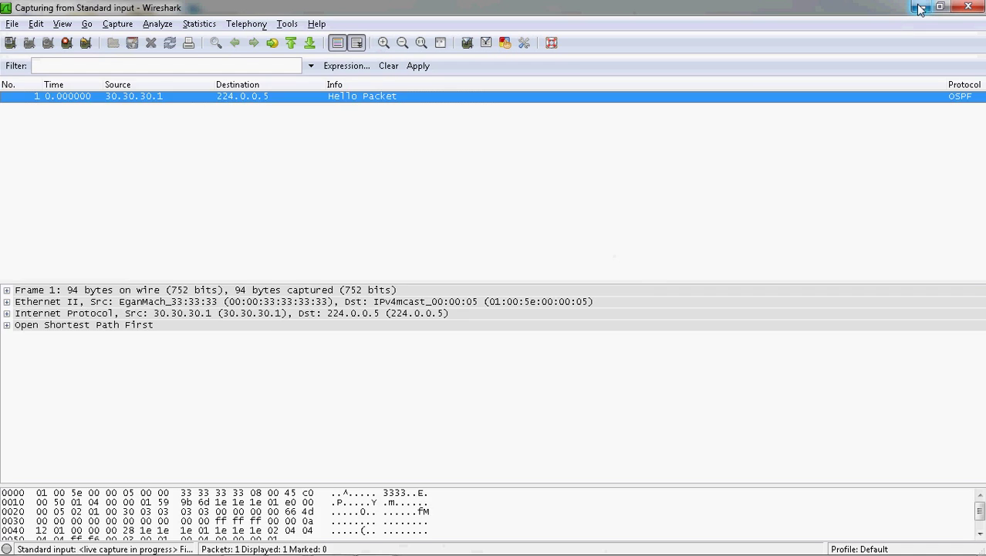
{"action": "left_click", "coordinate": [914, 10]}
Start a capture on the R4–R5 link at R4's GigabitEthernet4/0 and minimize Wireshark.
{"action": "right_click", "coordinate": [613, 257]}
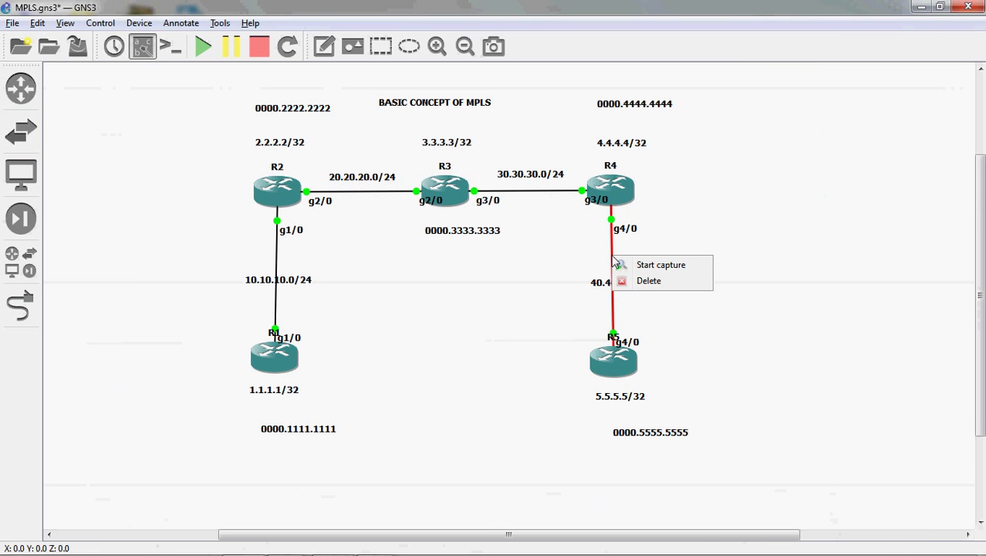
{"action": "left_click", "coordinate": [660, 264]}
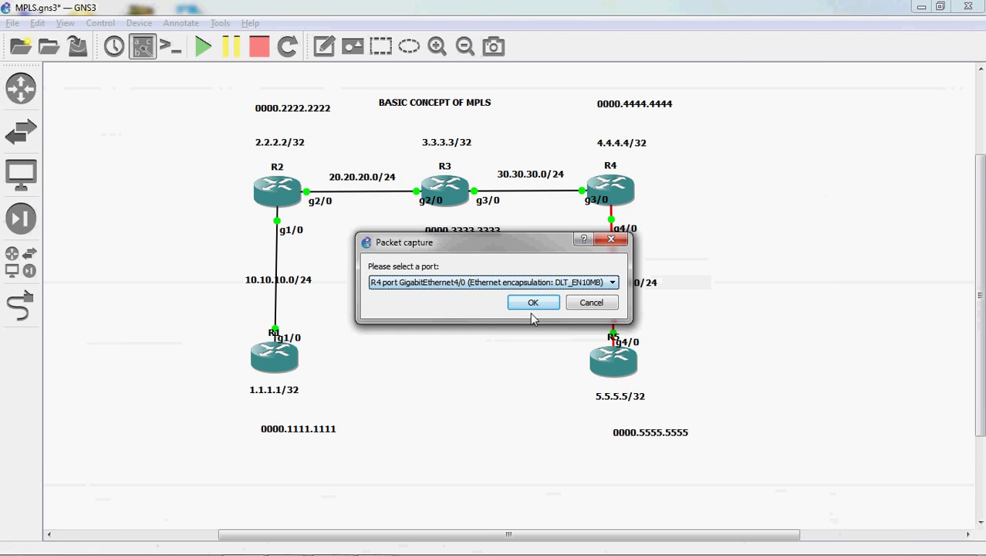
{"action": "left_click", "coordinate": [533, 303]}
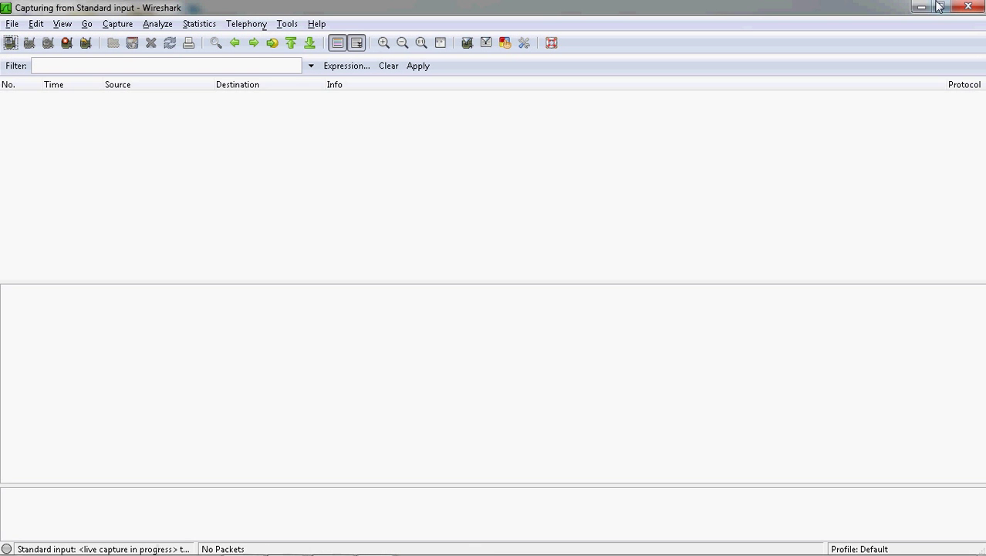
{"action": "left_click", "coordinate": [923, 7]}
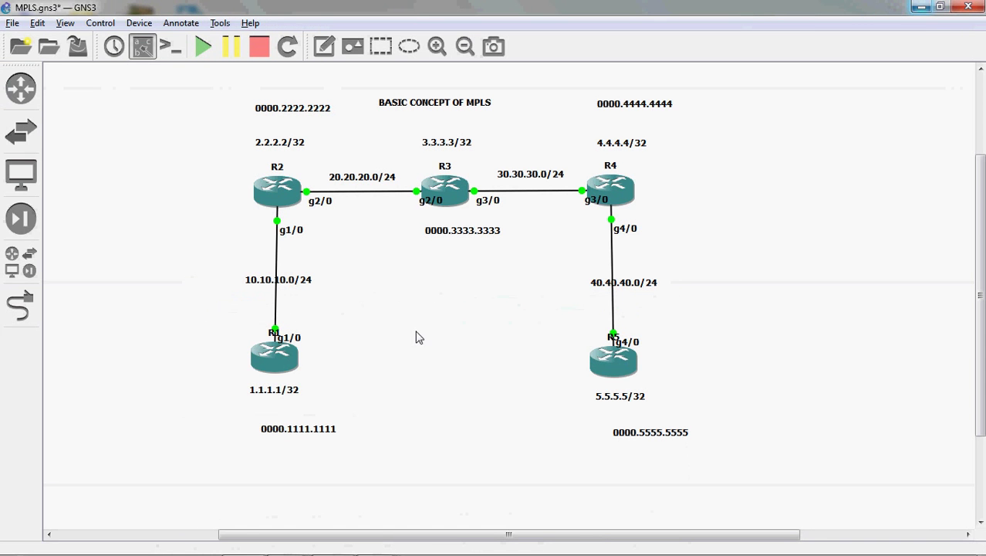
On R1, enter 'mpls ip' under interface g1/0, exit, and minimize the console.
{"action": "mouse_move", "coordinate": [291, 545]}
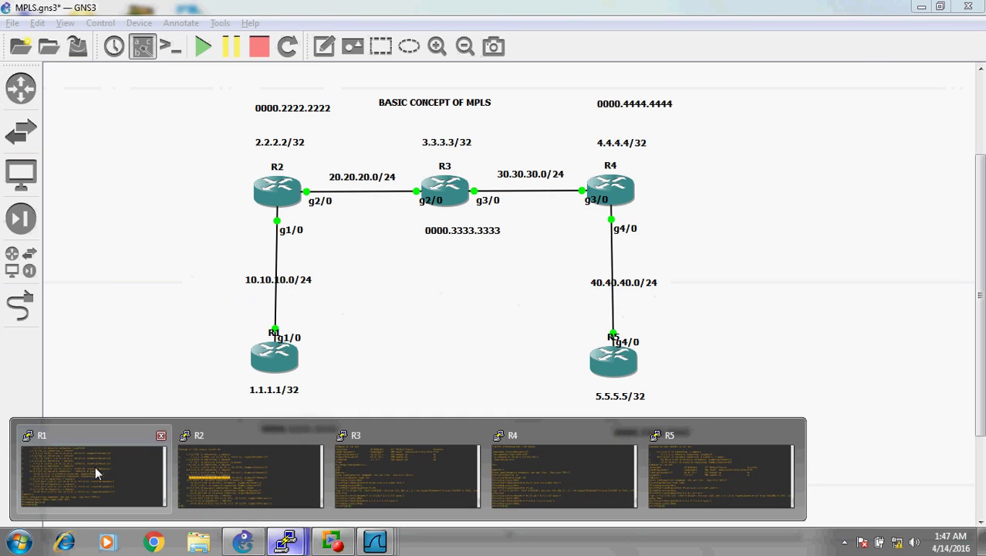
{"action": "left_click", "coordinate": [95, 467]}
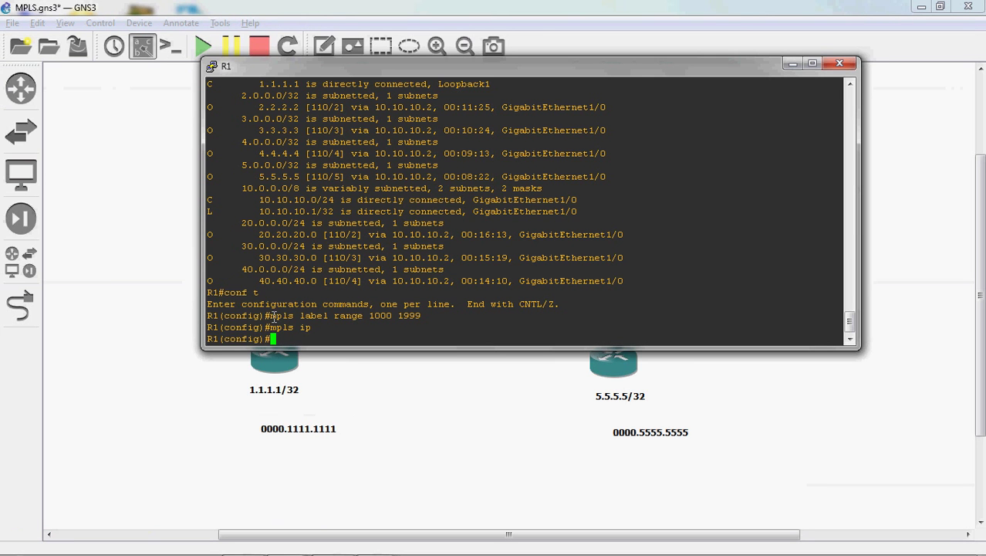
{"action": "left_click_drag", "start_coordinate": [272, 315], "coordinate": [436, 314]}
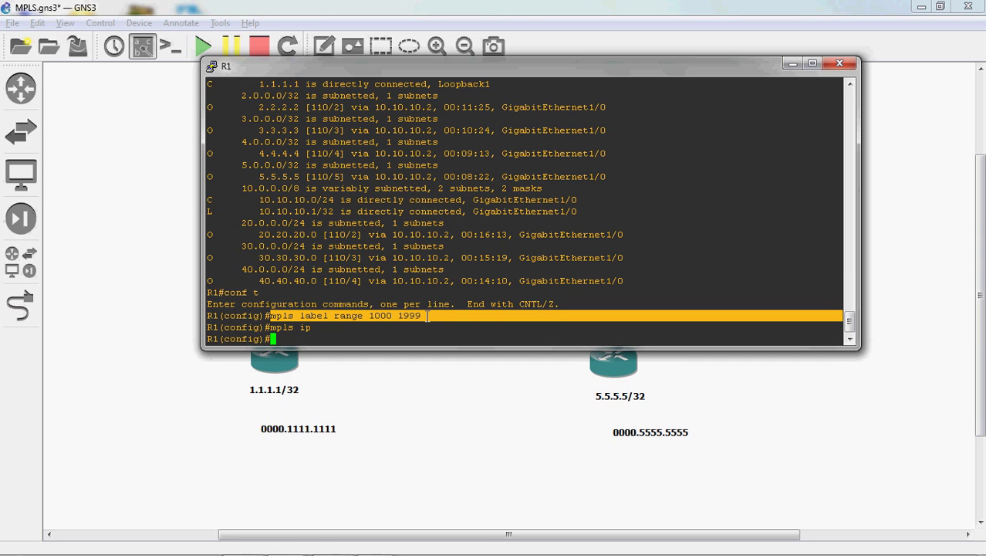
{"action": "left_click", "coordinate": [336, 333]}
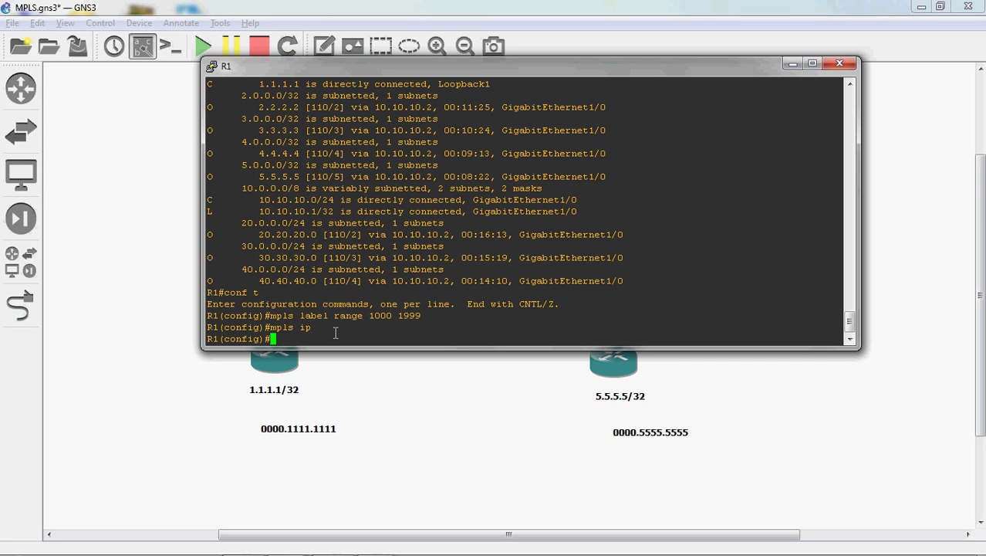
{"action": "type", "text": "int g1/0"}
{"action": "key", "text": "Return"}
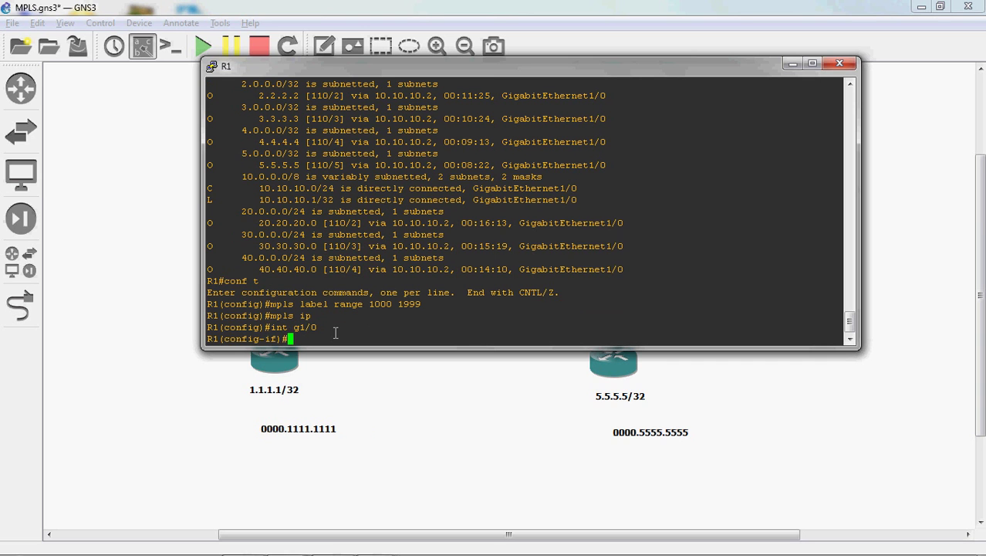
{"action": "type", "text": "mpls ip"}
{"action": "key", "text": "Return"}
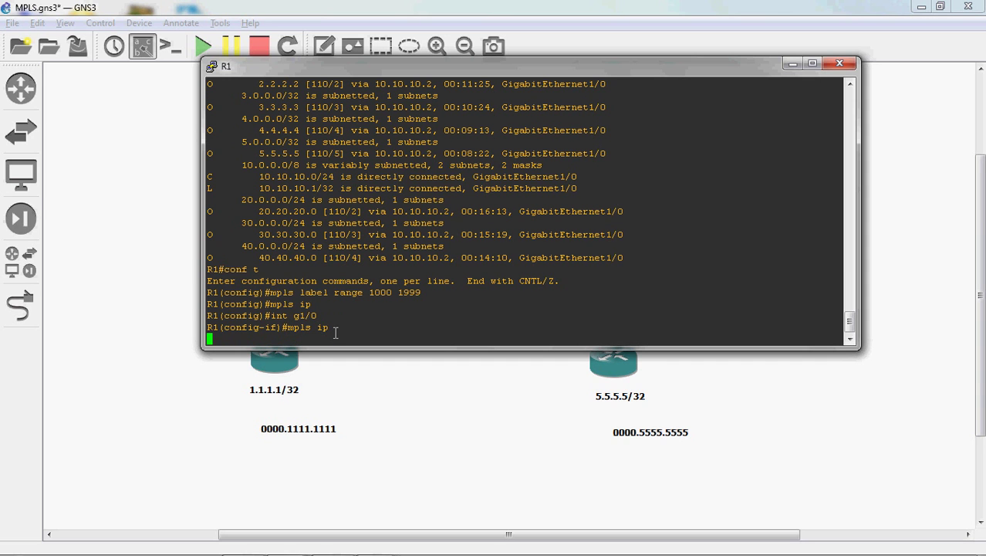
{"action": "type", "text": "exi"}
{"action": "key", "text": "Return"}
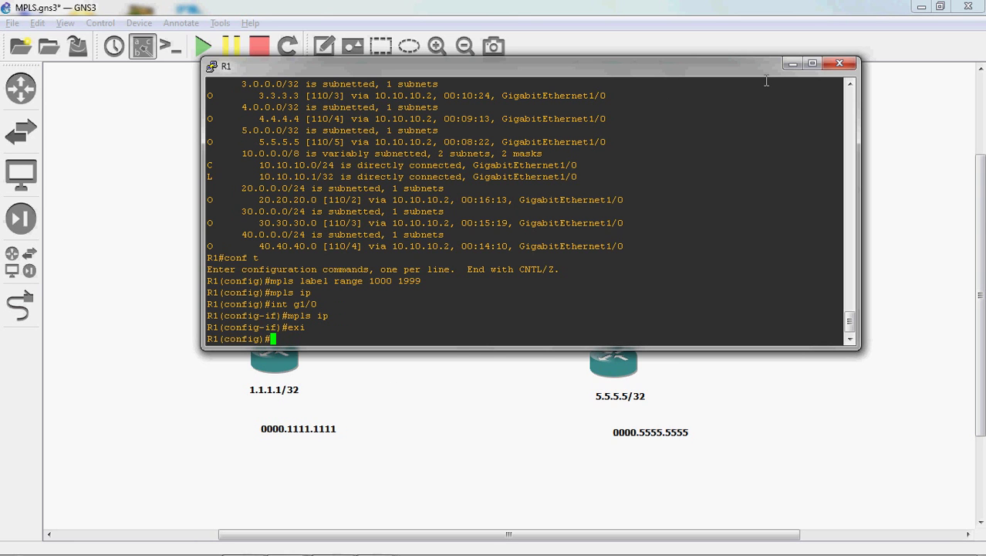
{"action": "left_click", "coordinate": [793, 65]}
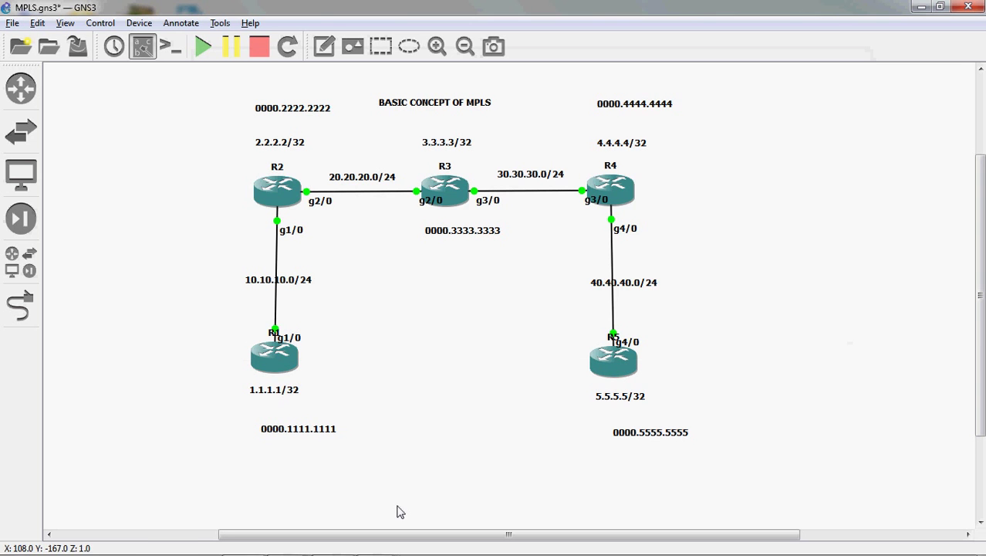
{"action": "left_click", "coordinate": [272, 545]}
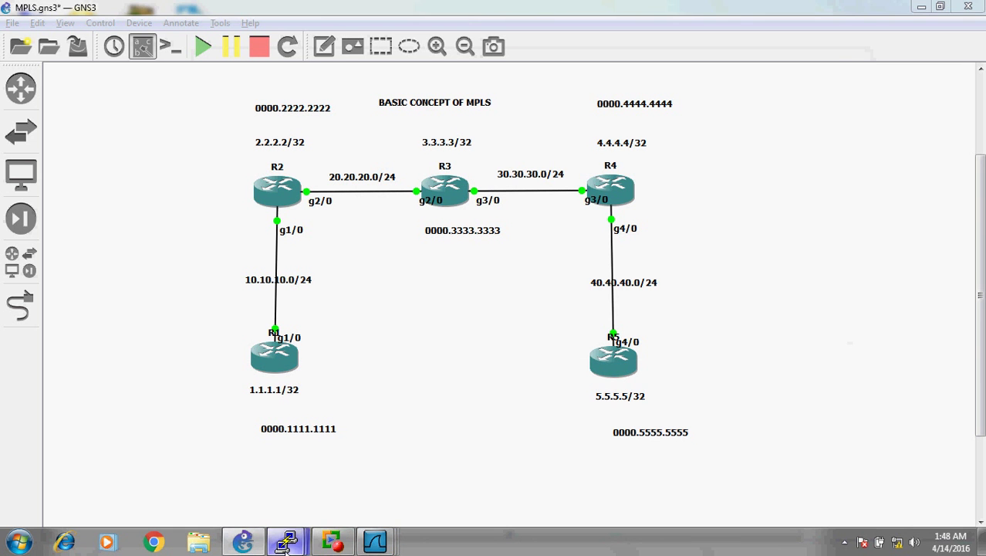
Put R2's console into global configuration mode with conf t.
{"action": "left_click", "coordinate": [216, 437]}
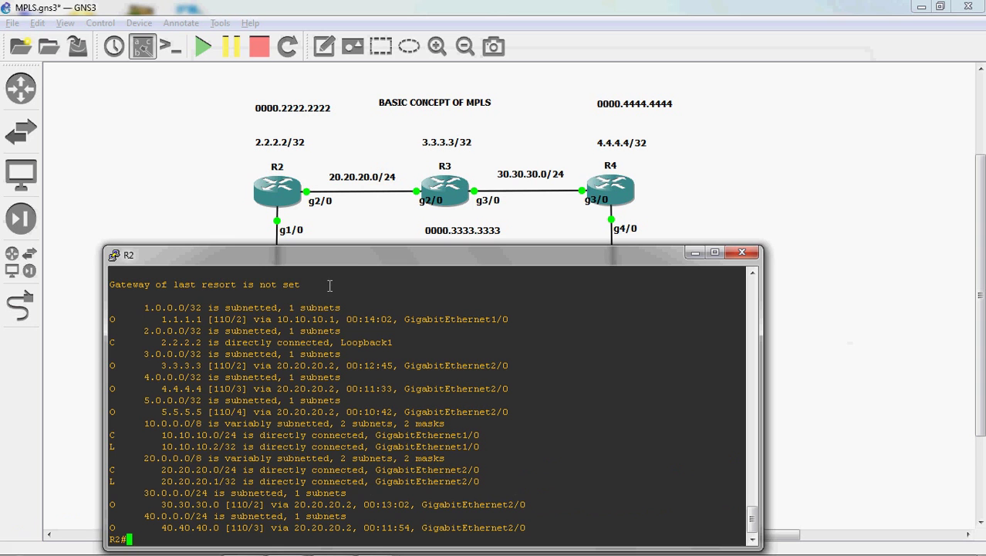
{"action": "left_click", "coordinate": [348, 256]}
{"action": "left_click_drag", "start_coordinate": [417, 255], "coordinate": [560, 83]}
{"action": "type", "text": "conf ty"}
{"action": "key", "text": "BackSpace"}
{"action": "key", "text": "Return"}
Set R2's MPLS label range to 2000–2999 and enable mpls ip globally.
{"action": "type", "text": "mpls"}
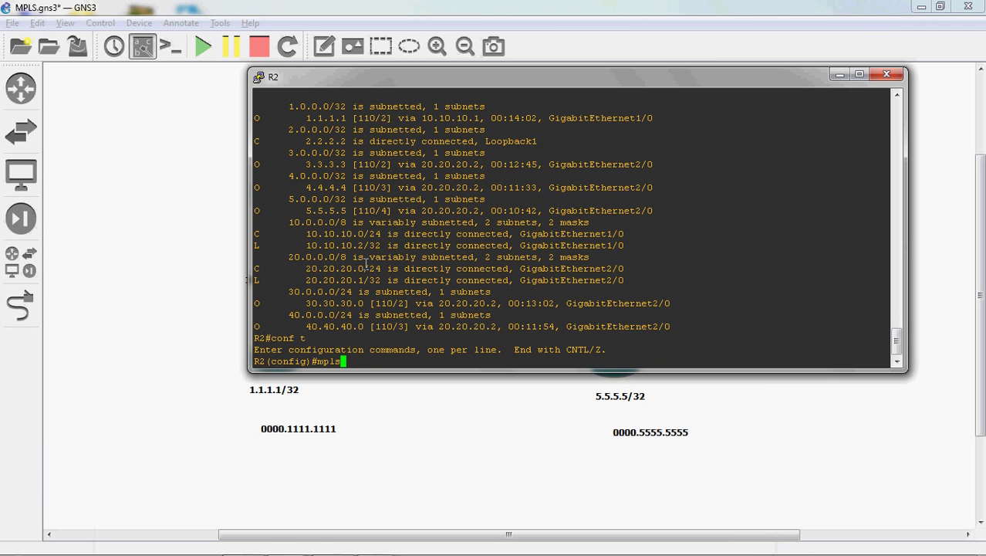
{"action": "type", "text": " label"}
{"action": "key", "text": "Tab"}
{"action": "type", "text": "range "}
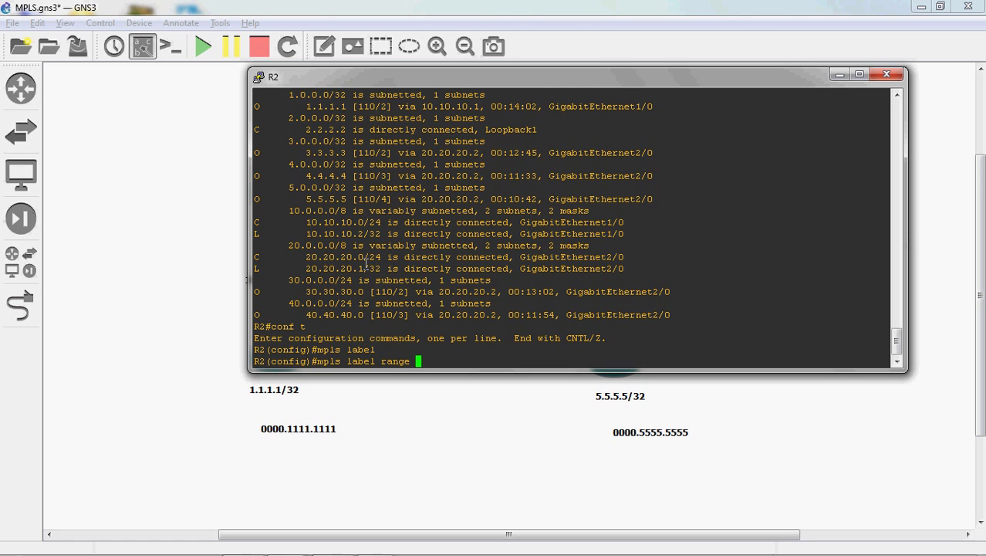
{"action": "type", "text": "200"}
{"action": "key", "text": "BackSpace"}
{"action": "type", "text": "0 2999"}
{"action": "key", "text": "Return"}
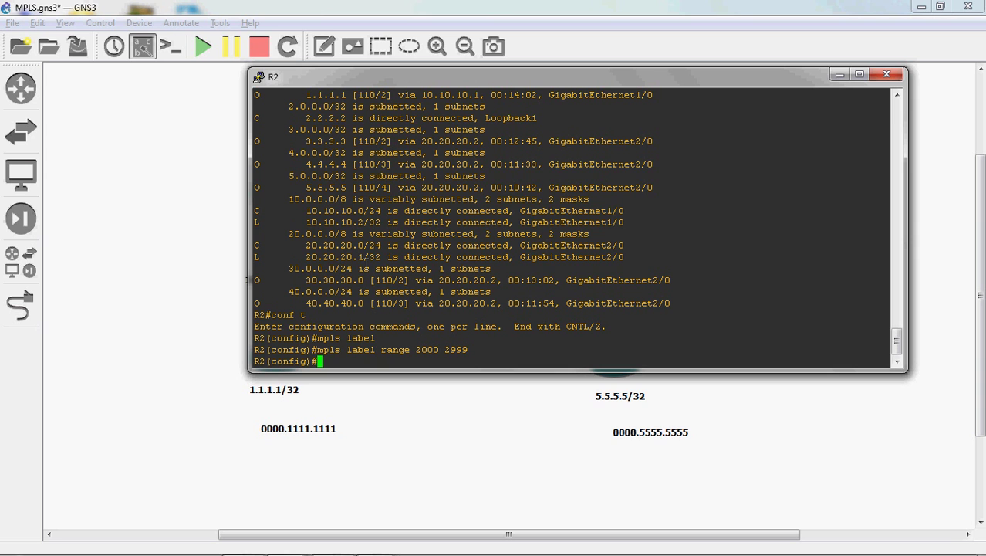
{"action": "type", "text": "mpls ip"}
{"action": "key", "text": "Return"}
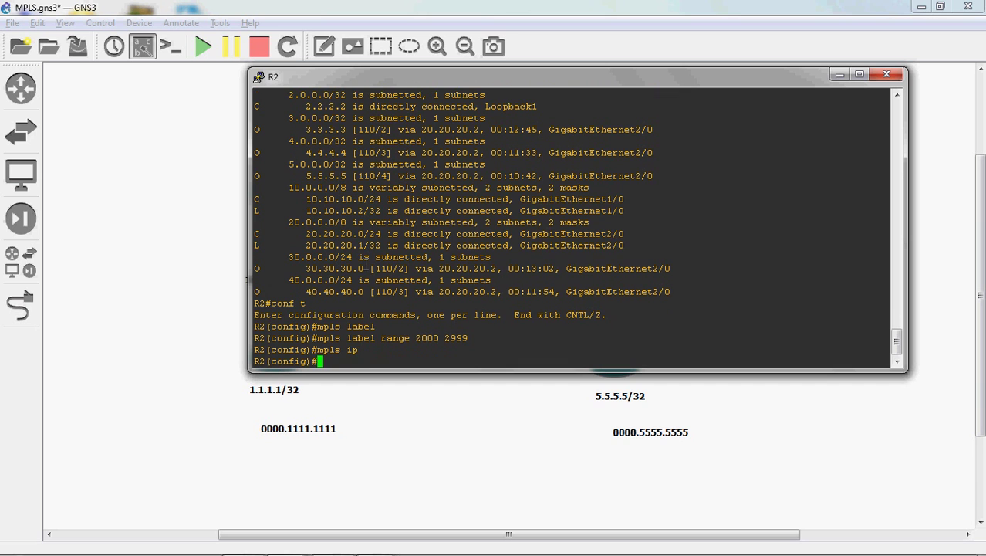
Enable mpls ip on R2 interfaces g1/0 and g2/0, then minimize the console.
{"action": "type", "text": "int g1/0"}
{"action": "key", "text": "Return"}
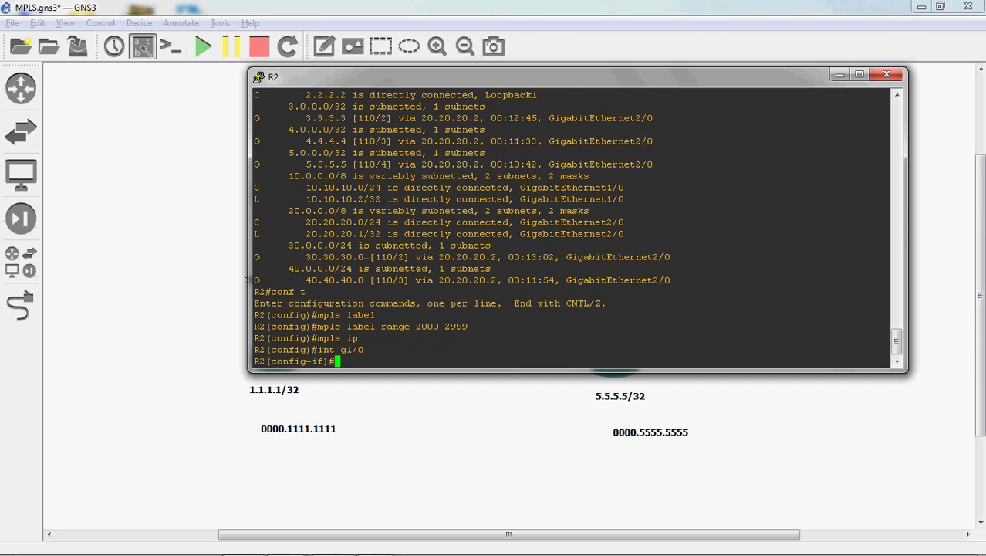
{"action": "type", "text": "mpls"}
{"action": "type", "text": "ip"}
{"action": "key", "text": "Return"}
{"action": "type", "text": "exi"}
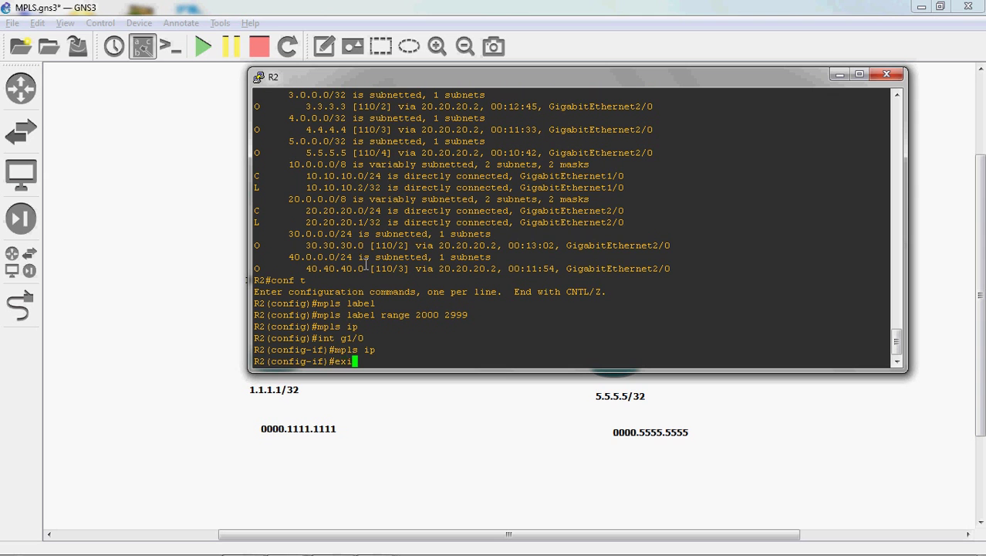
{"action": "key", "text": "Return"}
{"action": "type", "text": "int "}
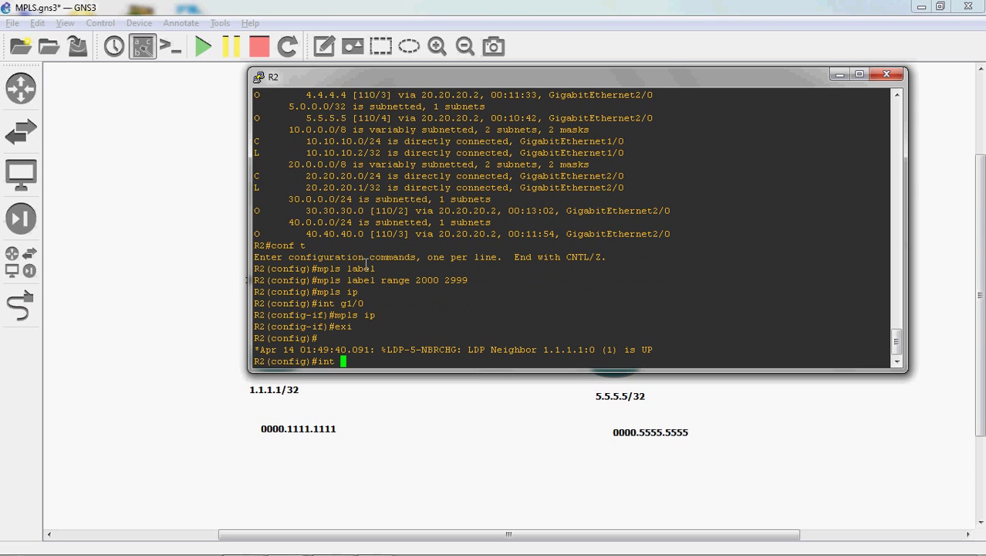
{"action": "type", "text": "g2/0"}
{"action": "key", "text": "Return"}
{"action": "type", "text": "mpls ip"}
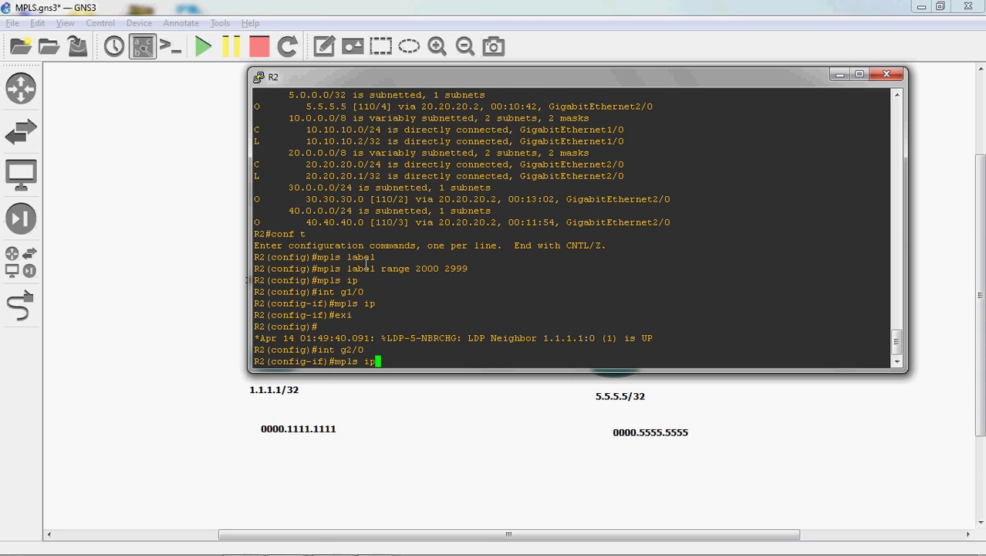
{"action": "key", "text": "Return"}
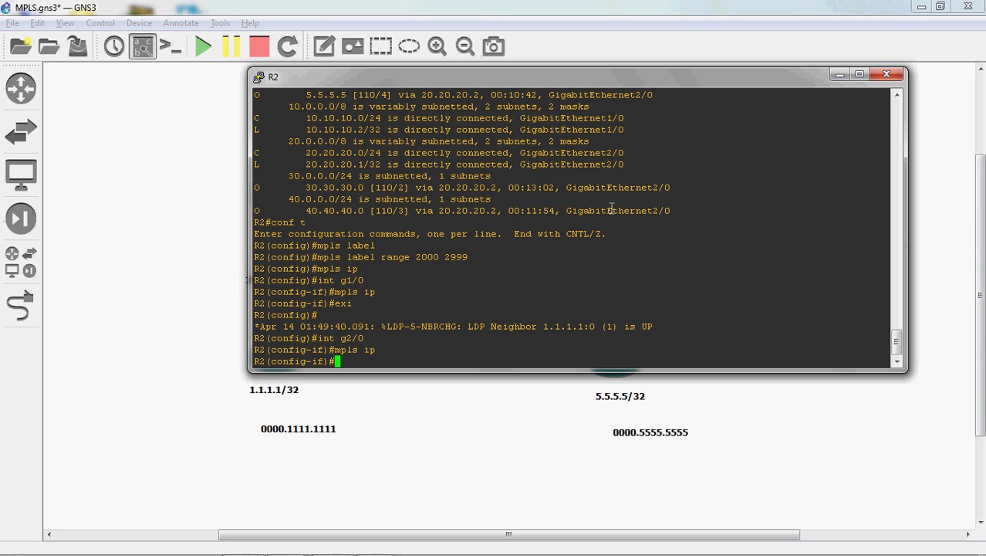
{"action": "left_click", "coordinate": [839, 75]}
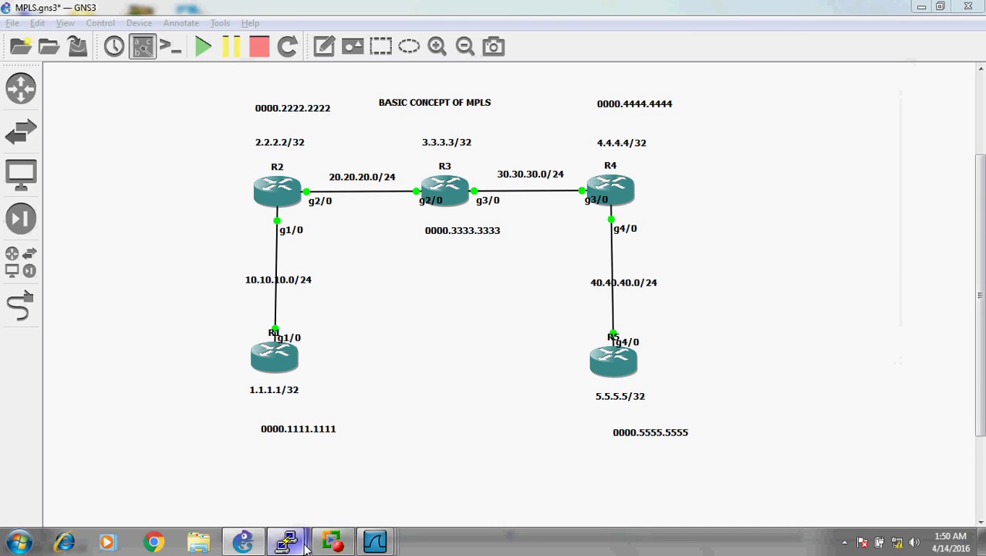
Set R3's MPLS label range to 3000–3999 and enable mpls ip globally.
{"action": "mouse_move", "coordinate": [287, 542]}
{"action": "left_click", "coordinate": [257, 498]}
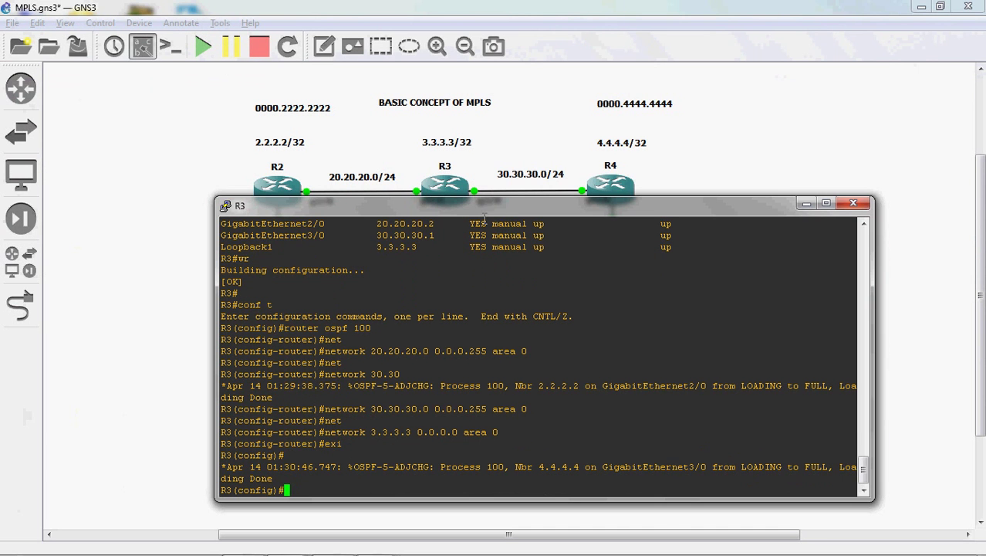
{"action": "left_click_drag", "start_coordinate": [482, 203], "coordinate": [455, 77]}
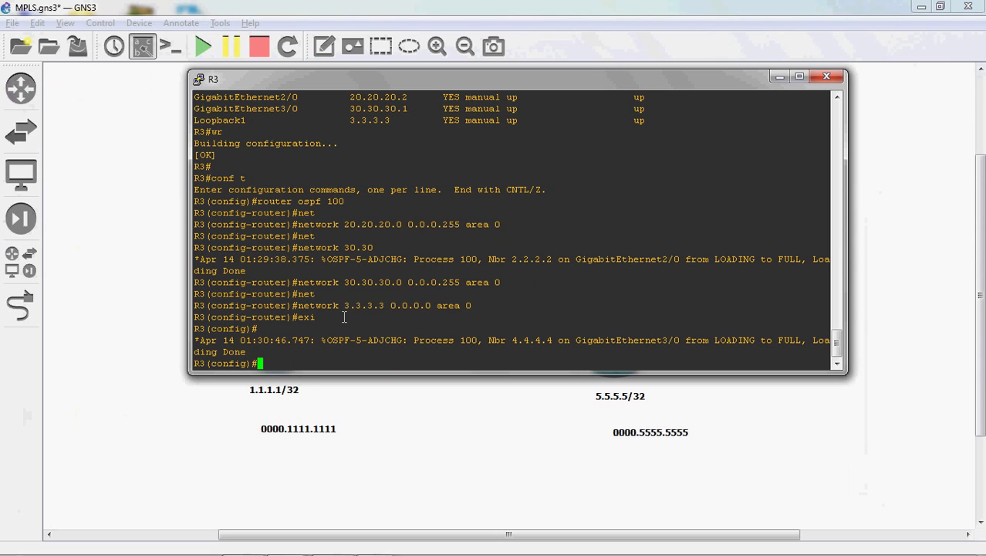
{"action": "type", "text": "mpls label range 3000"}
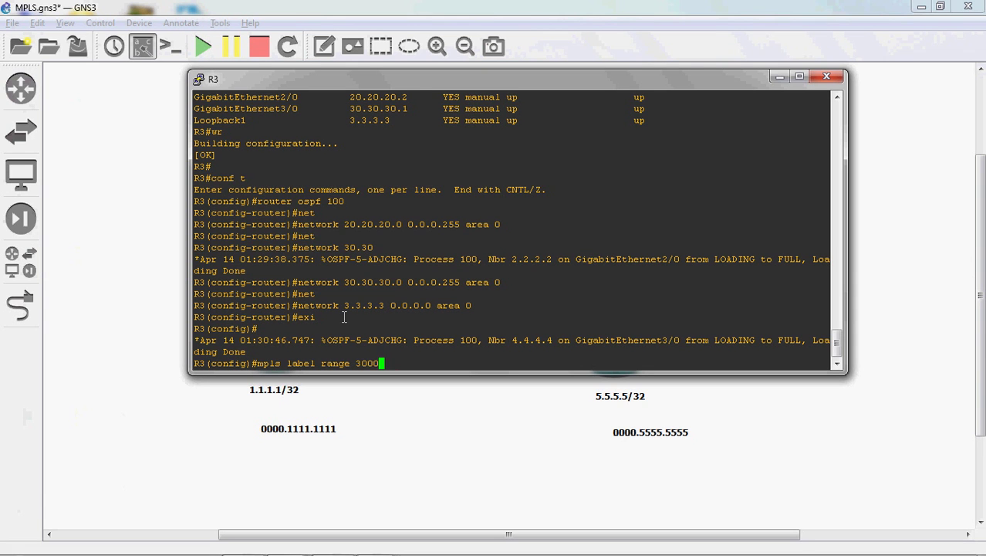
{"action": "type", "text": " 3999"}
{"action": "key", "text": "Return"}
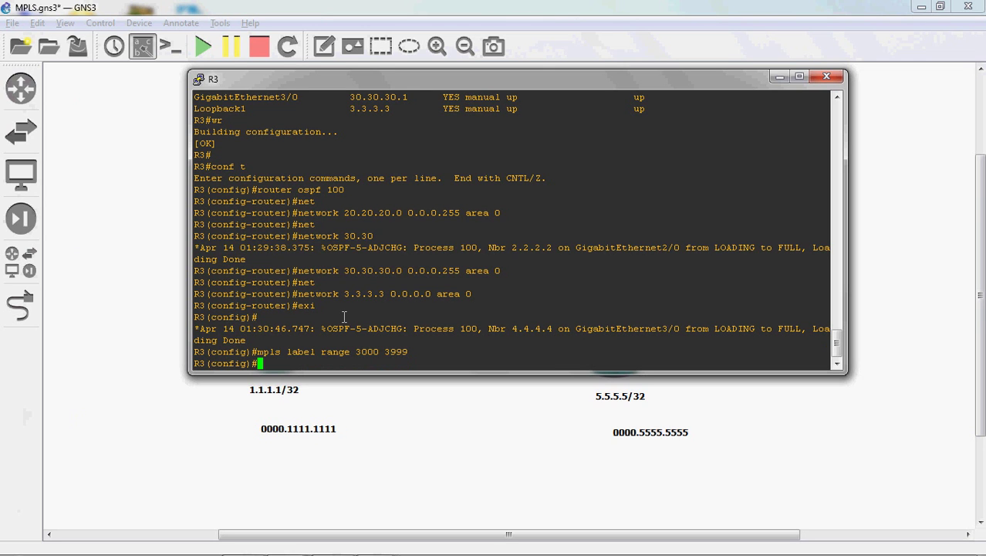
{"action": "type", "text": "mpls ip"}
{"action": "key", "text": "Return"}
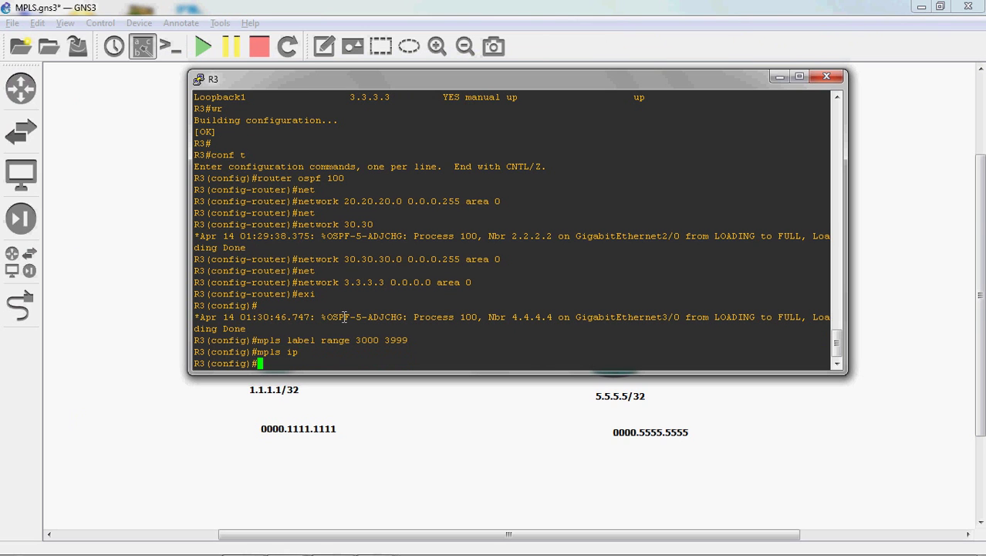
Enable mpls ip on R3 interfaces g2/0 and g3/0, then minimize the console.
{"action": "type", "text": "int g2/0"}
{"action": "key", "text": "Return"}
{"action": "type", "text": "mpls ip"}
{"action": "key", "text": "Return"}
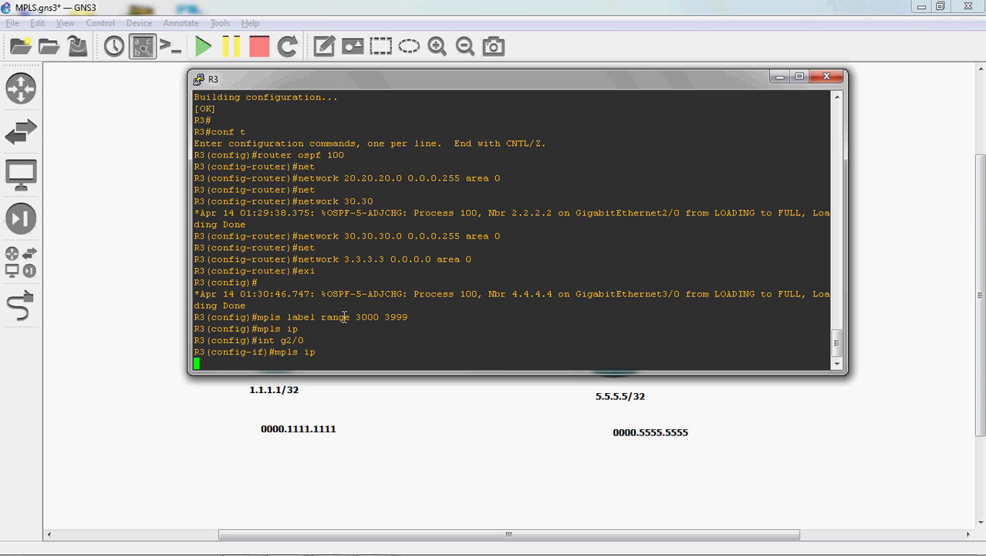
{"action": "type", "text": "ex"}
{"action": "type", "text": "i"}
{"action": "key", "text": "Return"}
{"action": "type", "text": "int g3/0"}
{"action": "key", "text": "Return"}
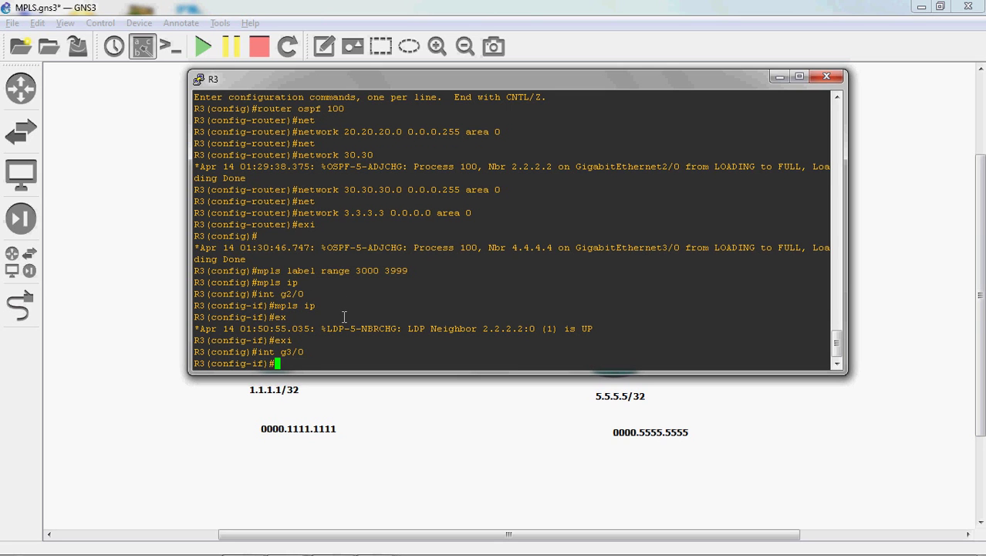
{"action": "type", "text": "mpls ip"}
{"action": "key", "text": "Return"}
{"action": "type", "text": "exi"}
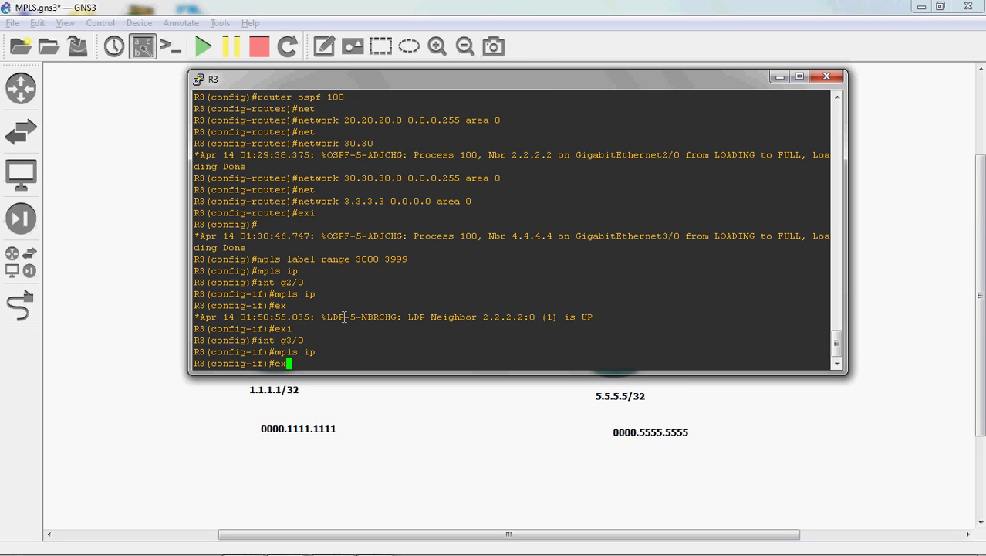
{"action": "key", "text": "Return"}
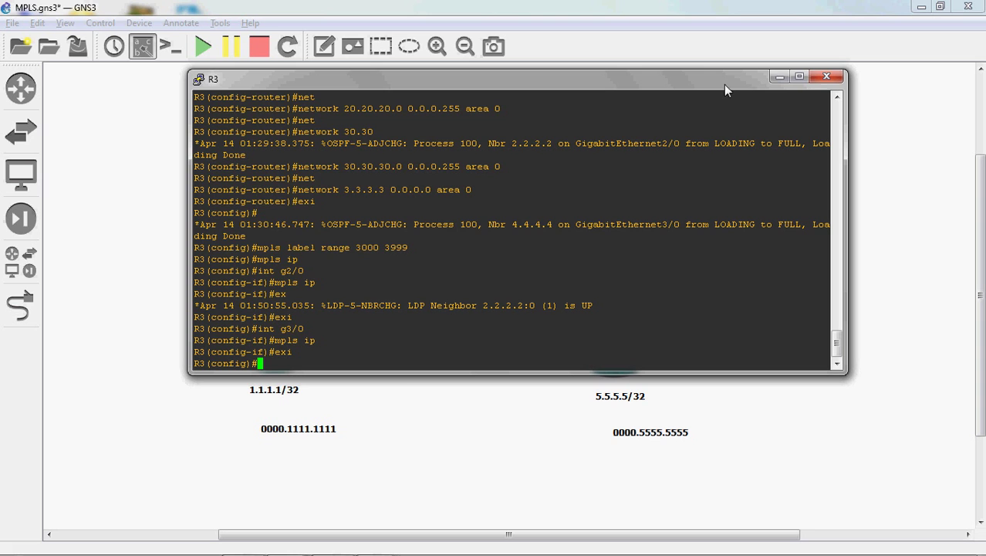
{"action": "left_click", "coordinate": [779, 78]}
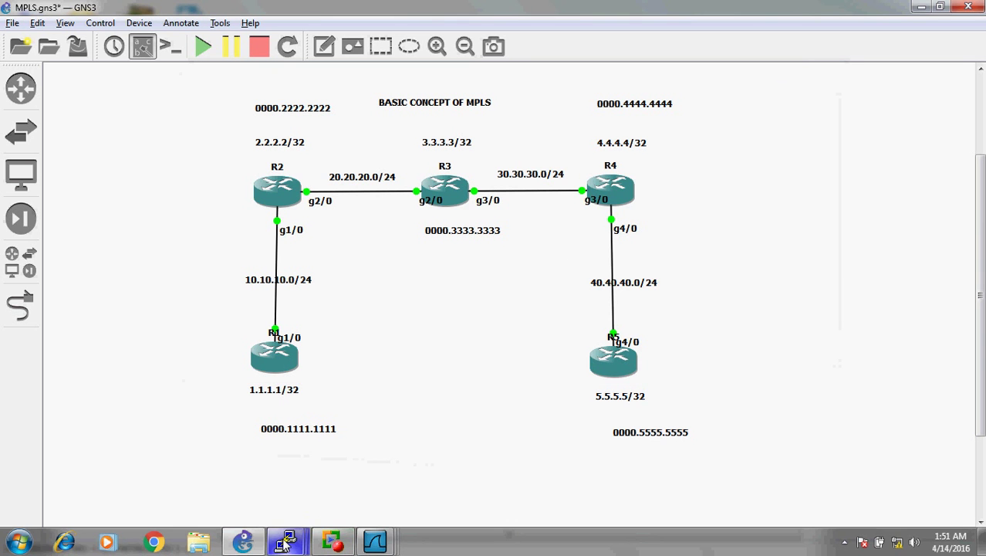
Set R4's MPLS label range to 4000–4999 and enable mpls ip globally.
{"action": "mouse_move", "coordinate": [285, 541]}
{"action": "left_click", "coordinate": [559, 479]}
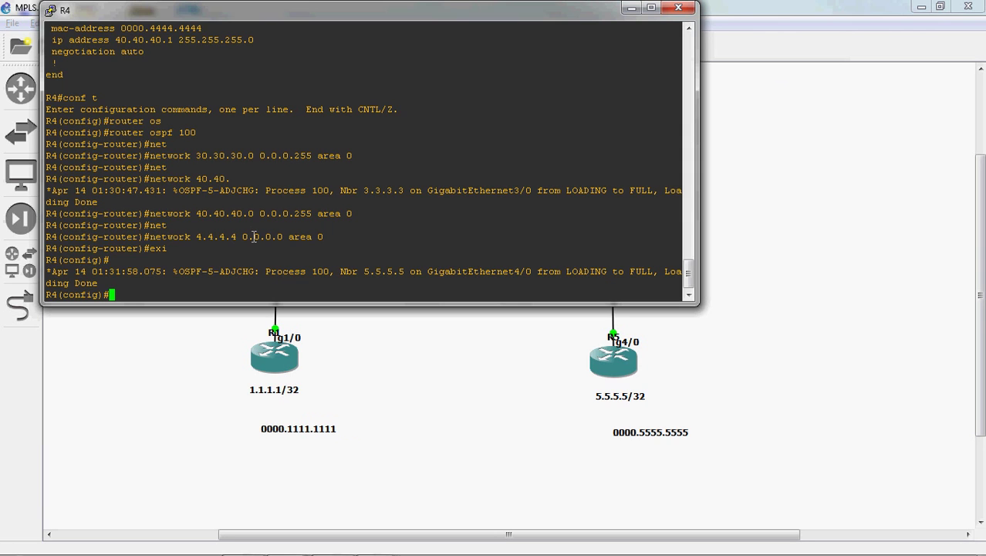
{"action": "type", "text": "mpls labe"}
{"action": "type", "text": "l range"}
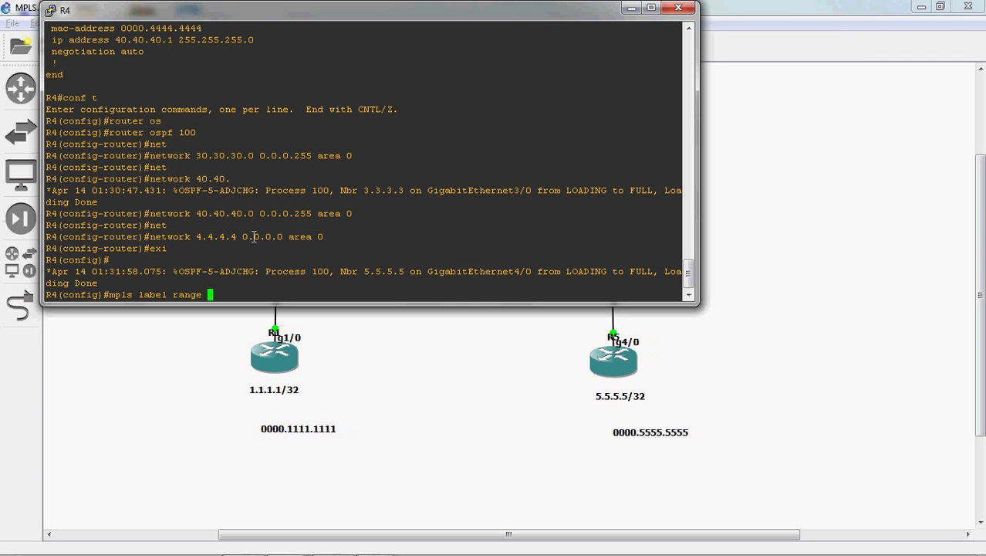
{"action": "type", "text": "4000 4999"}
{"action": "key", "text": "Return"}
{"action": "type", "text": "mpls ip"}
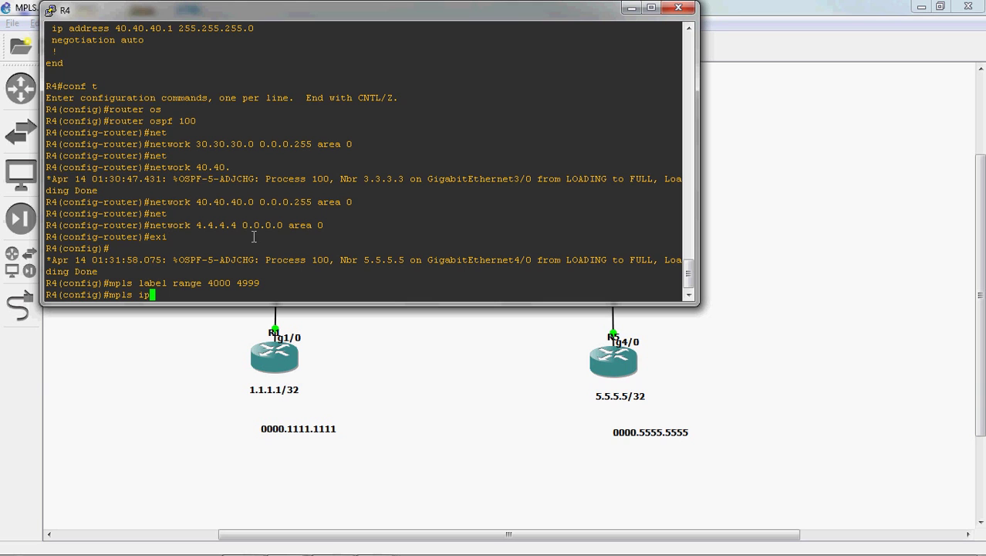
{"action": "key", "text": "Return"}
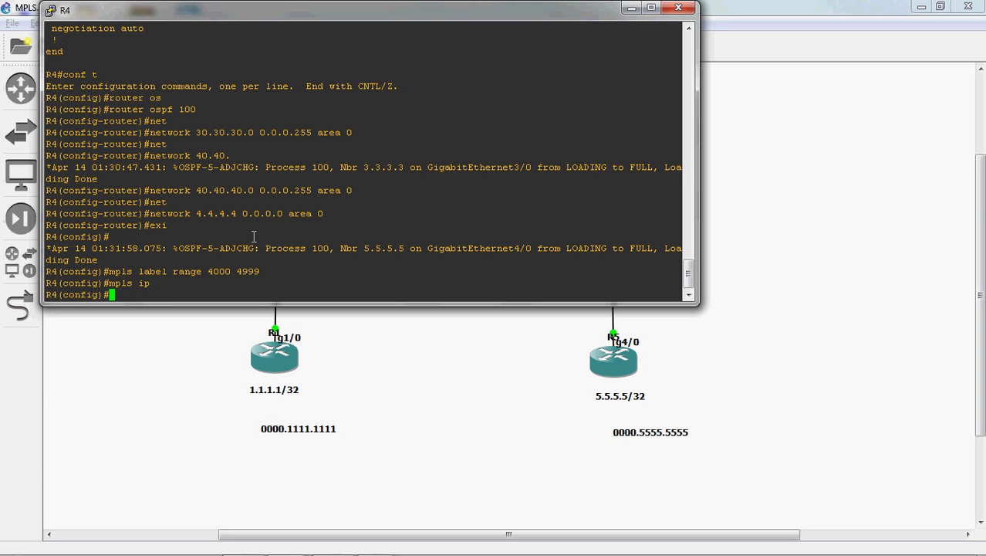
Enable mpls ip on R4 interfaces g3/0 and g4/0, then minimize the console.
{"action": "type", "text": "int g3/0"}
{"action": "key", "text": "Return"}
{"action": "type", "text": "mp"}
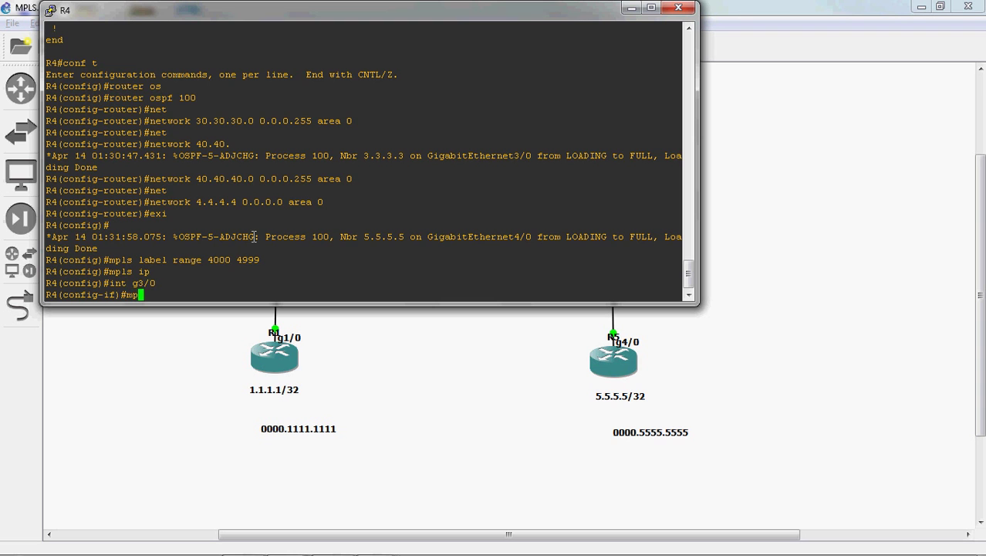
{"action": "type", "text": "ls ip"}
{"action": "key", "text": "Return"}
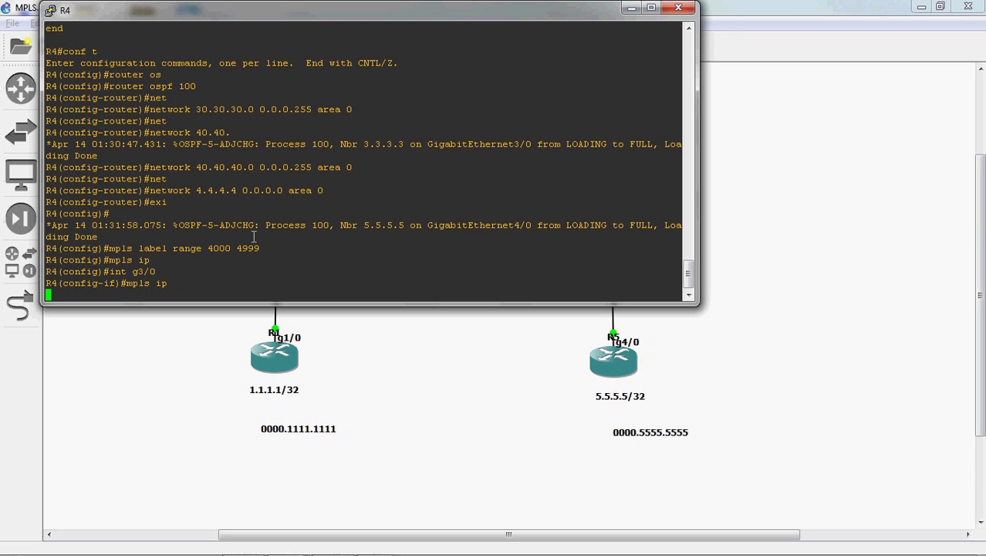
{"action": "type", "text": "exi"}
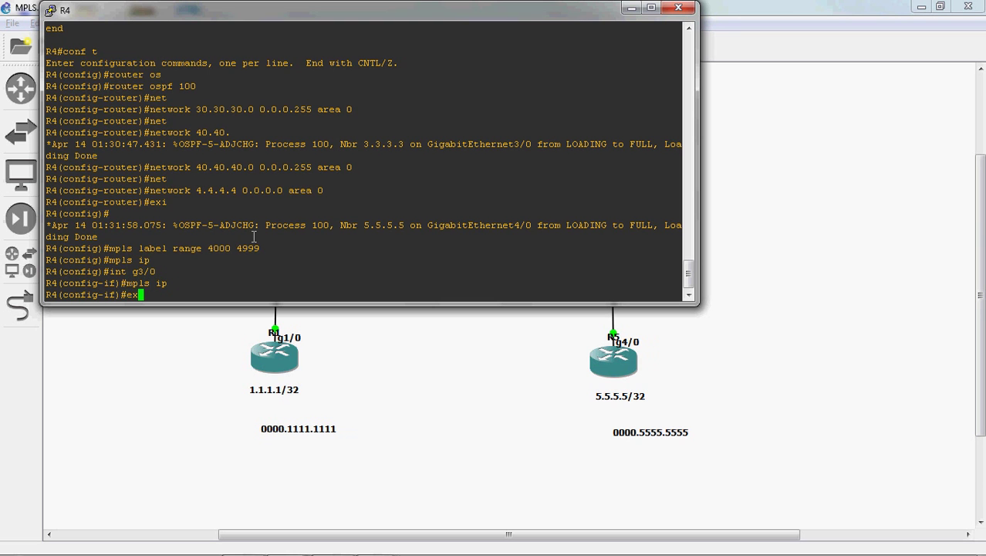
{"action": "key", "text": "Return"}
{"action": "type", "text": "int "}
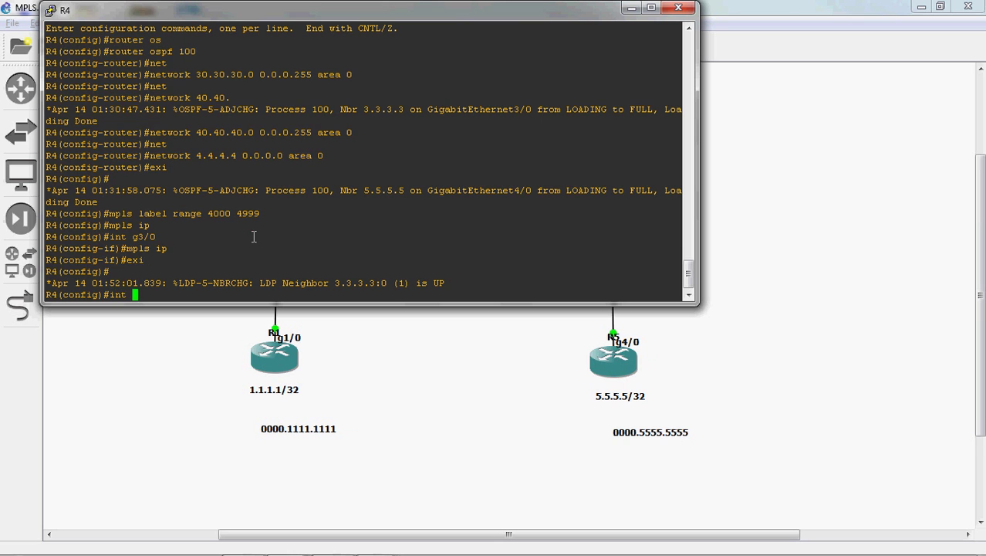
{"action": "type", "text": "g4/0"}
{"action": "key", "text": "Return"}
{"action": "type", "text": "mpls "}
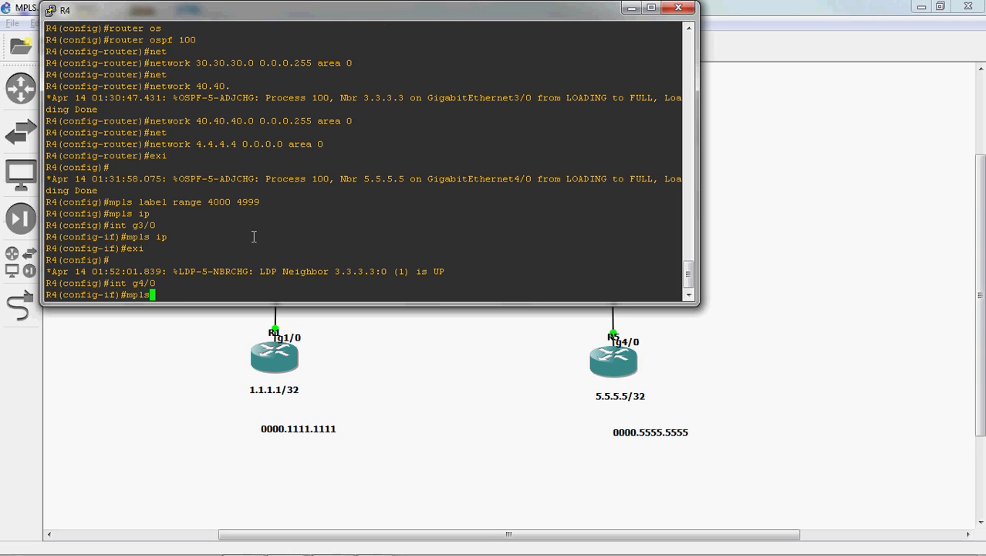
{"action": "type", "text": "ip"}
{"action": "key", "text": "Return"}
{"action": "type", "text": "exi"}
{"action": "key", "text": "Return"}
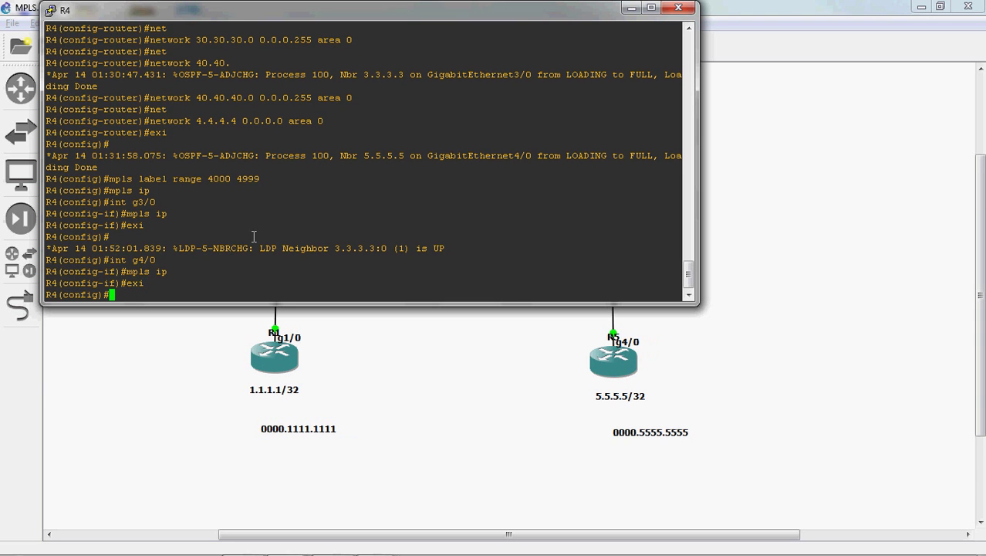
{"action": "left_click", "coordinate": [631, 8]}
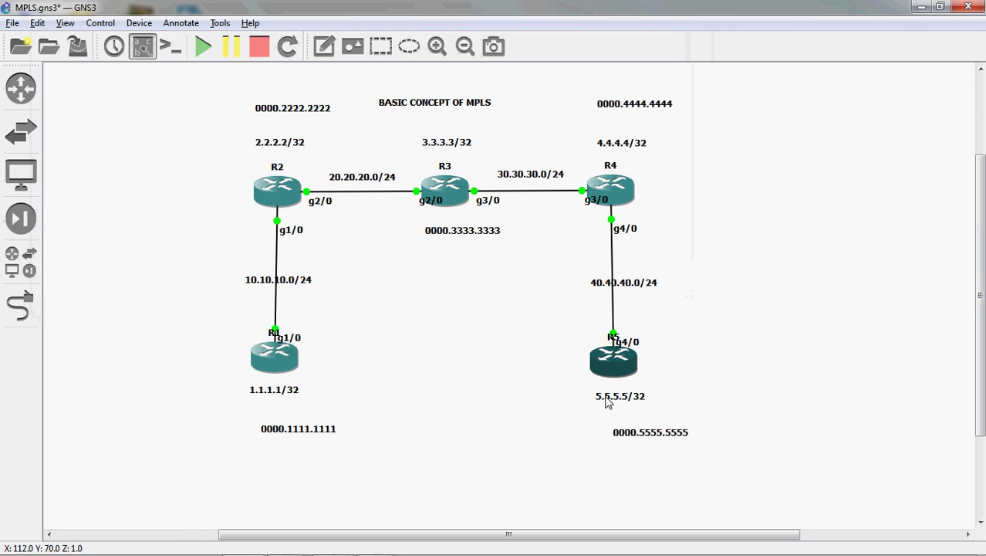
Set R5's MPLS label range to 5000–5999 and enable mpls ip globally.
{"action": "left_click", "coordinate": [286, 542]}
{"action": "left_click", "coordinate": [652, 458]}
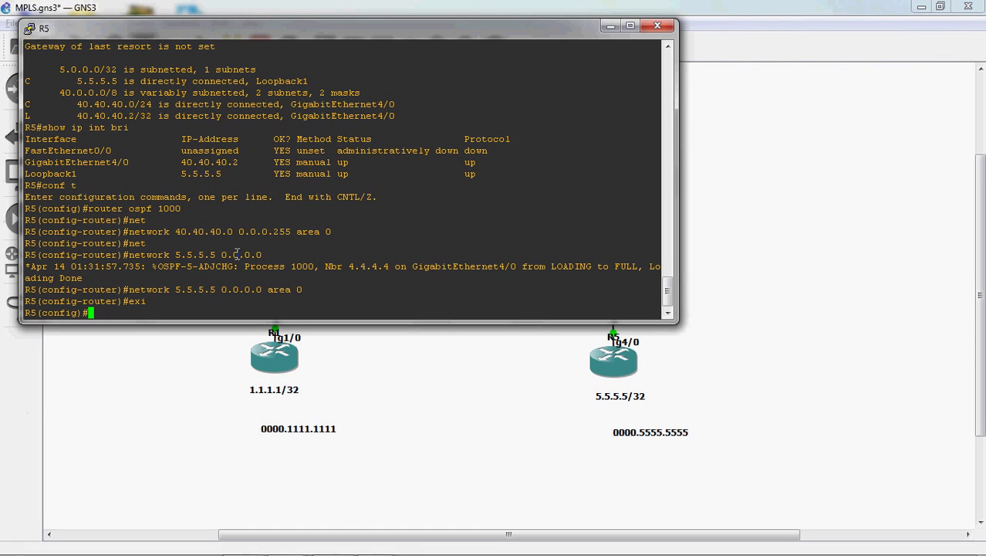
{"action": "type", "text": "mpls label range"}
{"action": "type", "text": "5000 5999"}
{"action": "key", "text": "Return"}
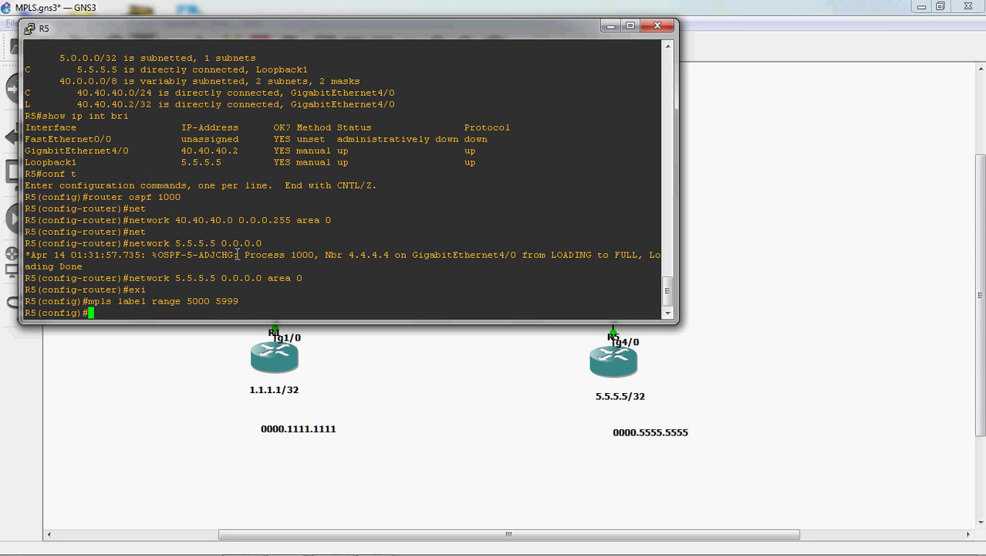
{"action": "type", "text": "int g4/0"}
{"action": "key", "text": "BackSpace"}
{"action": "key", "text": "BackSpace"}
{"action": "key", "text": "BackSpace"}
{"action": "key", "text": "BackSpace"}
{"action": "key", "text": "BackSpace"}
{"action": "key", "text": "BackSpace"}
{"action": "key", "text": "BackSpace"}
{"action": "key", "text": "BackSpace"}
{"action": "type", "text": "mpls ip"}
{"action": "key", "text": "Return"}
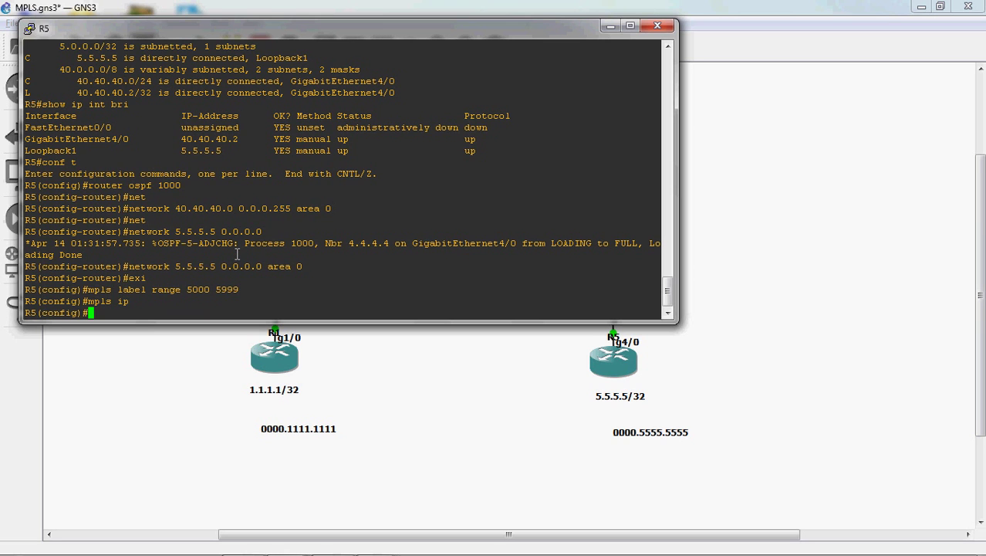
Enable mpls ip on R5 interface g4/0 and return to global configuration mode.
{"action": "type", "text": "int h"}
{"action": "key", "text": "BackSpace"}
{"action": "type", "text": "g4/0"}
{"action": "key", "text": "Return"}
{"action": "type", "text": "mpls ip"}
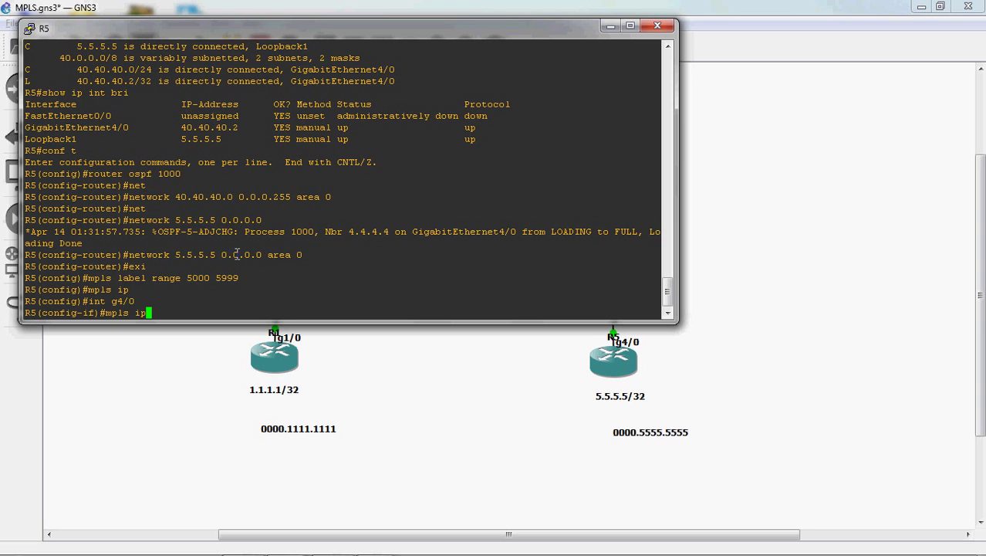
{"action": "key", "text": "Return"}
{"action": "type", "text": "exi"}
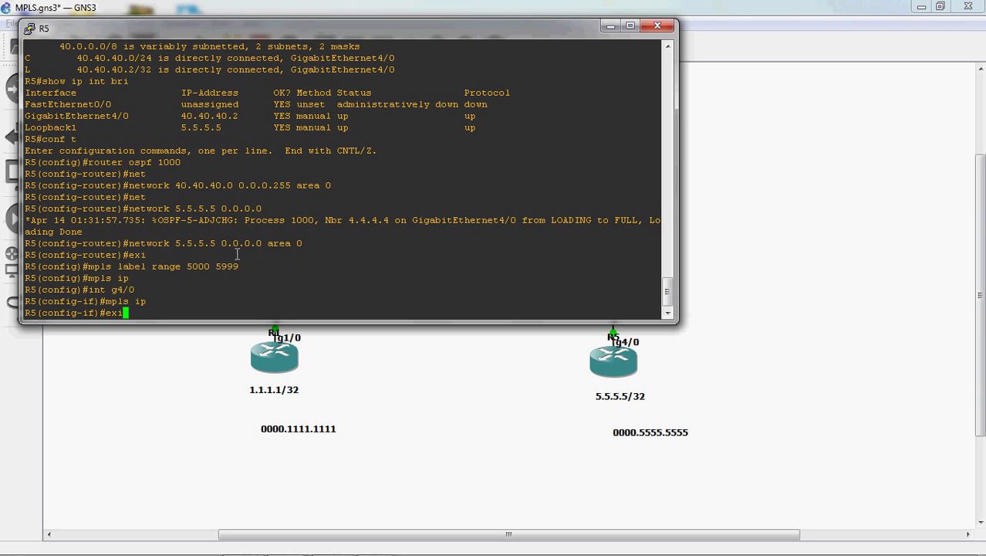
{"action": "key", "text": "Return"}
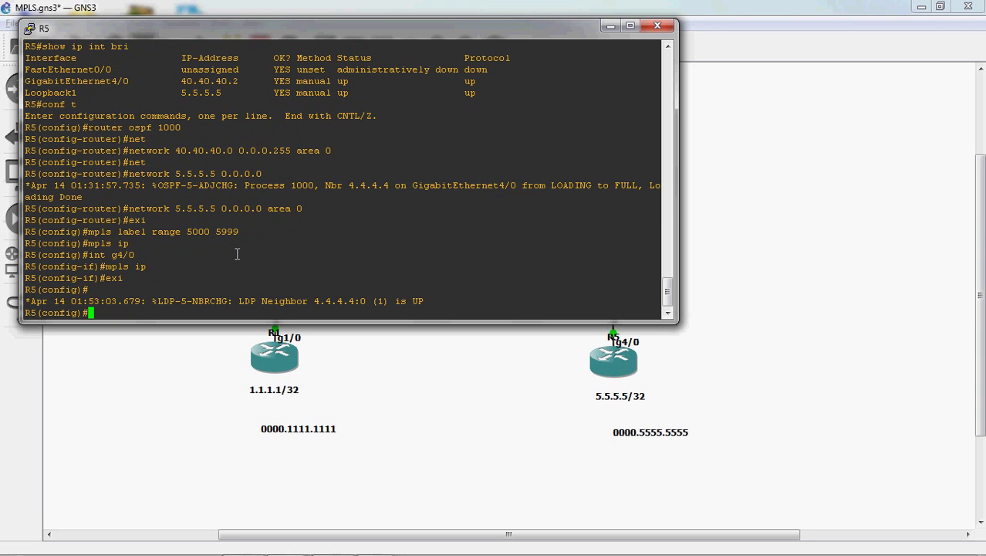